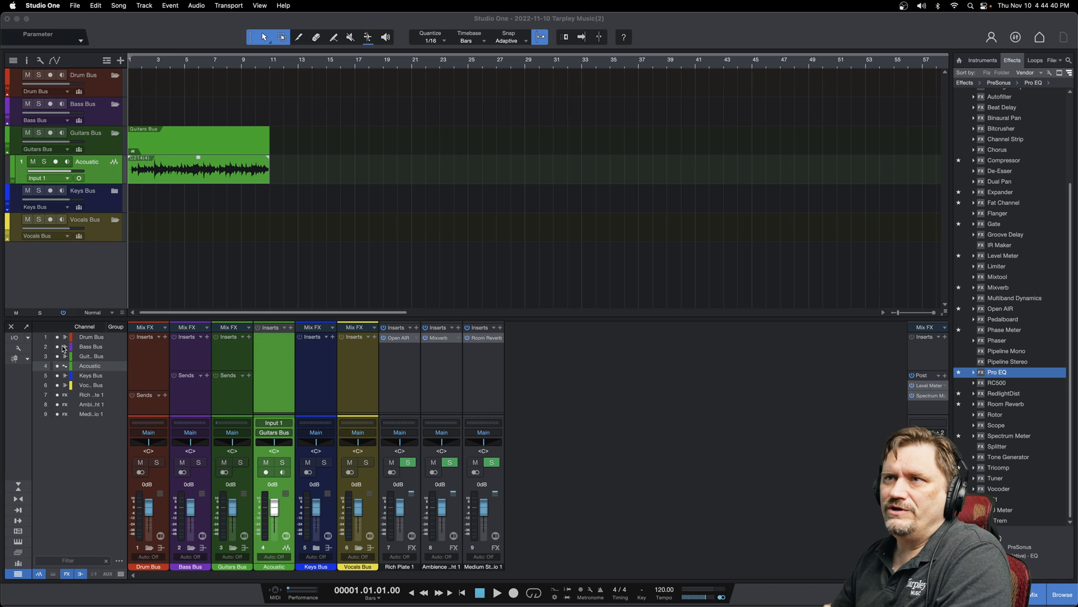
# - Audition the song briefly and locate Pro EQ in the Effects browser, peeking at its presets
pyautogui.press('space')
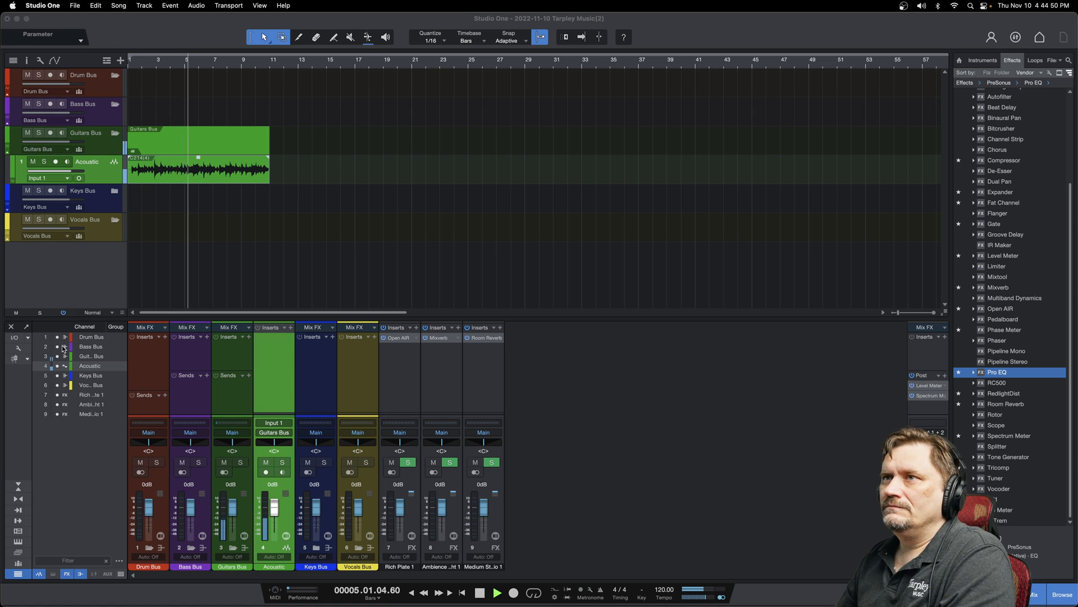
pyautogui.press('space')
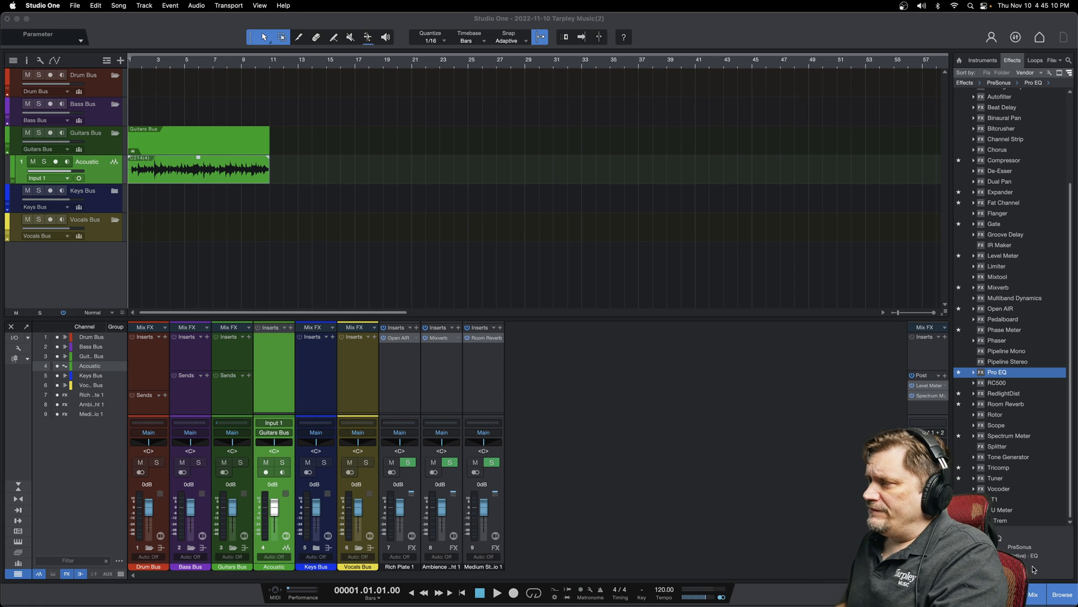
pyautogui.click(1063, 594)
pyautogui.click(1063, 595)
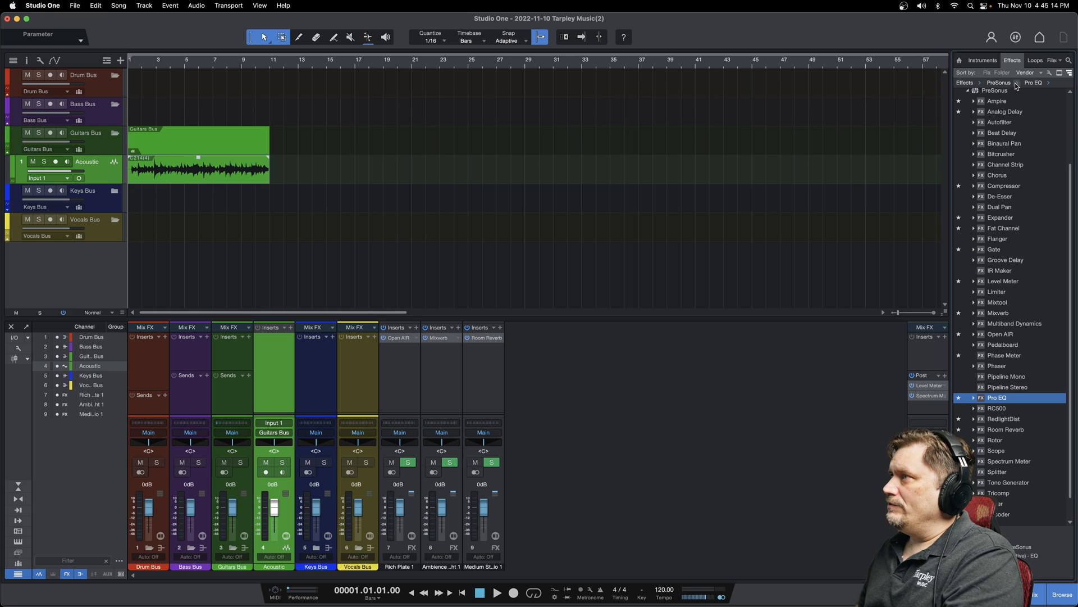
pyautogui.scroll(-1, 1012, 186)
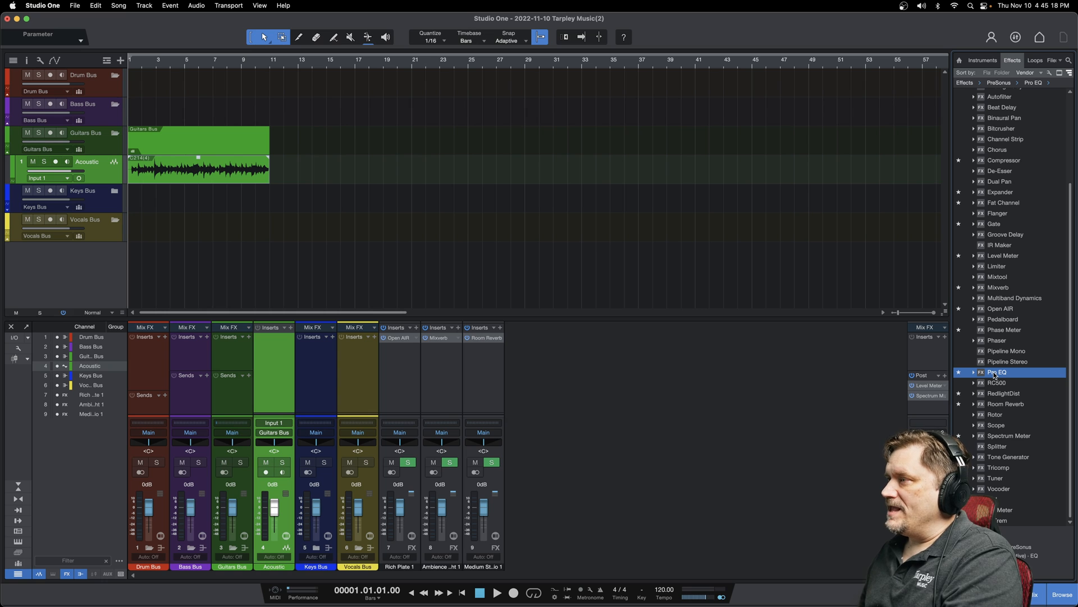
pyautogui.click(975, 371)
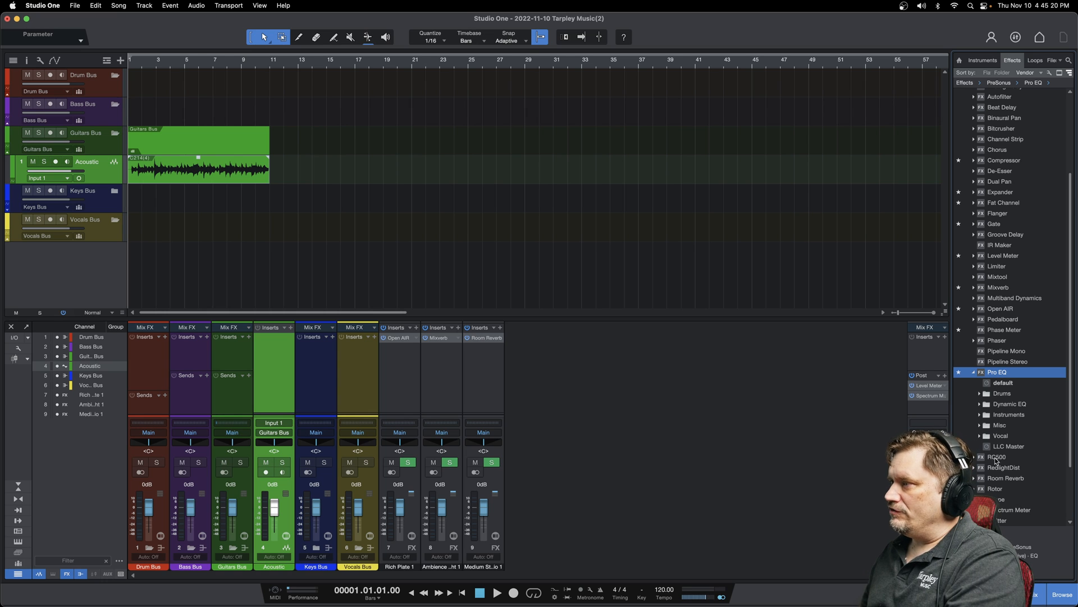
pyautogui.click(975, 373)
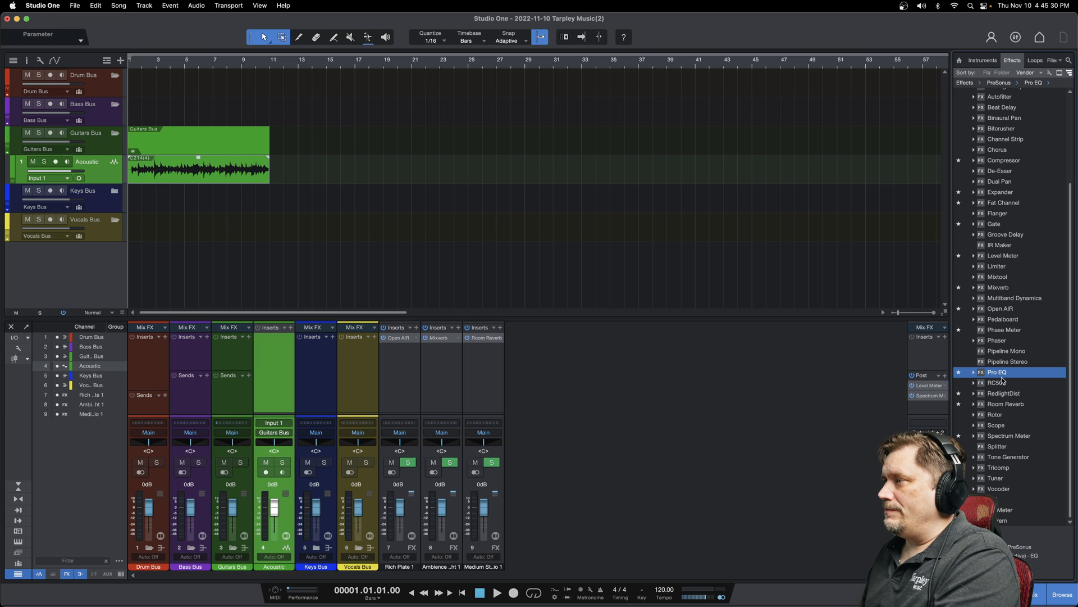
# - Drag Pro EQ from the browser onto the Acoustic channel's inserts so its editor opens
pyautogui.moveTo(1010, 374); pyautogui.dragTo(186, 163)
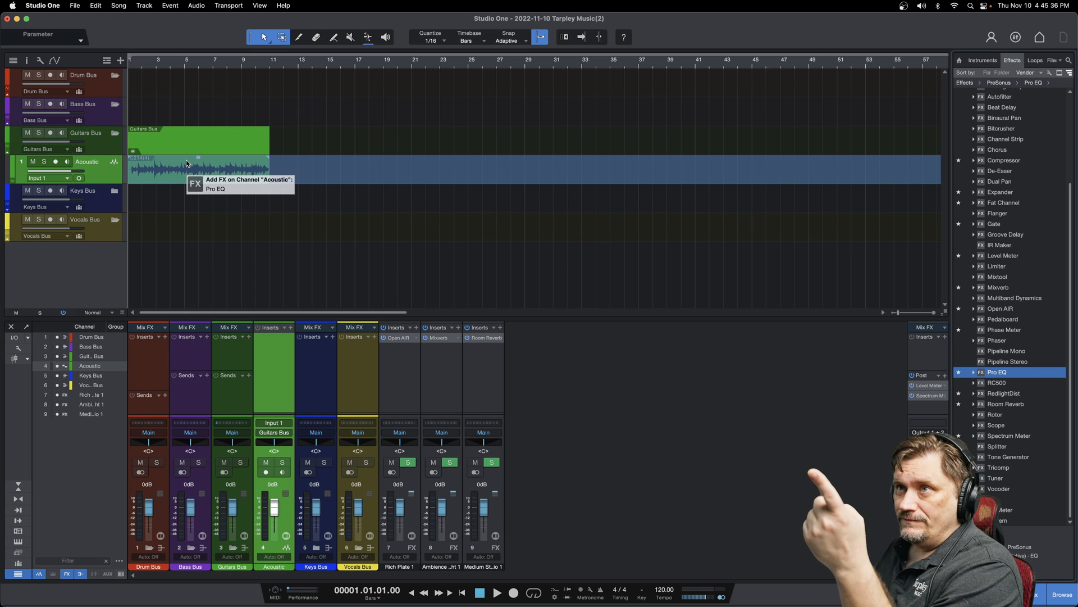
pyautogui.moveTo(186, 159); pyautogui.dragTo(270, 361)
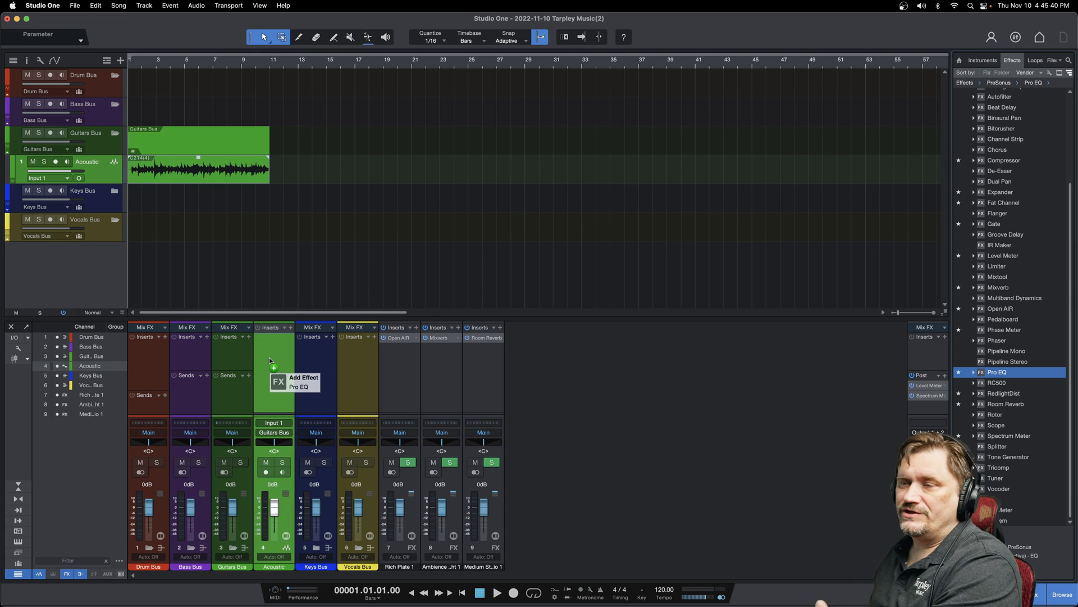
pyautogui.moveTo(269, 357); pyautogui.dragTo(216, 172)
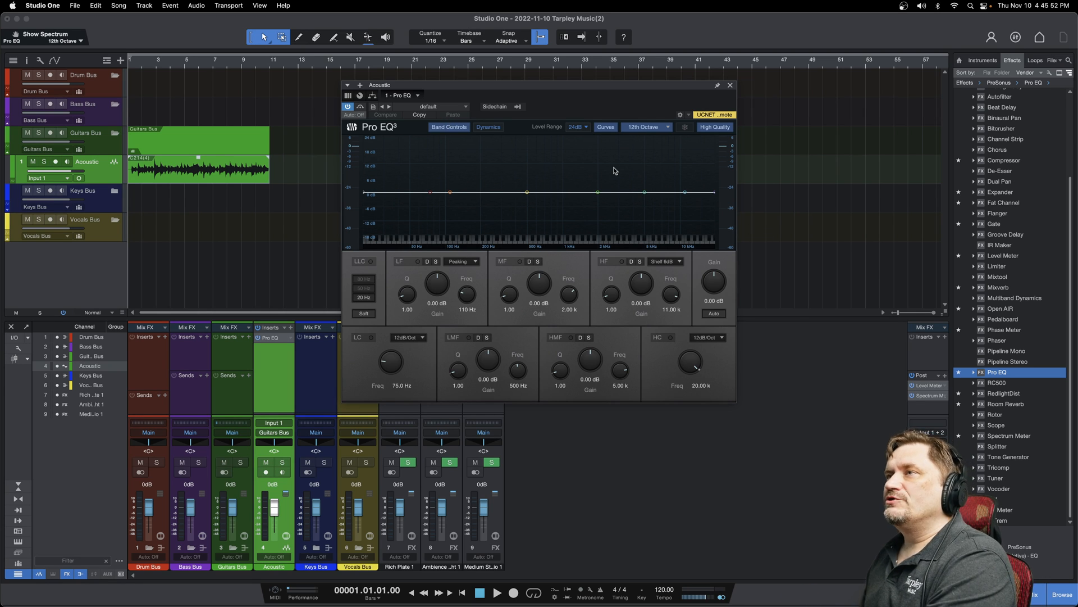
# - Load the Instruments > Gtr - Clear Acoustic preset on the Pro EQ
pyautogui.click(467, 108)
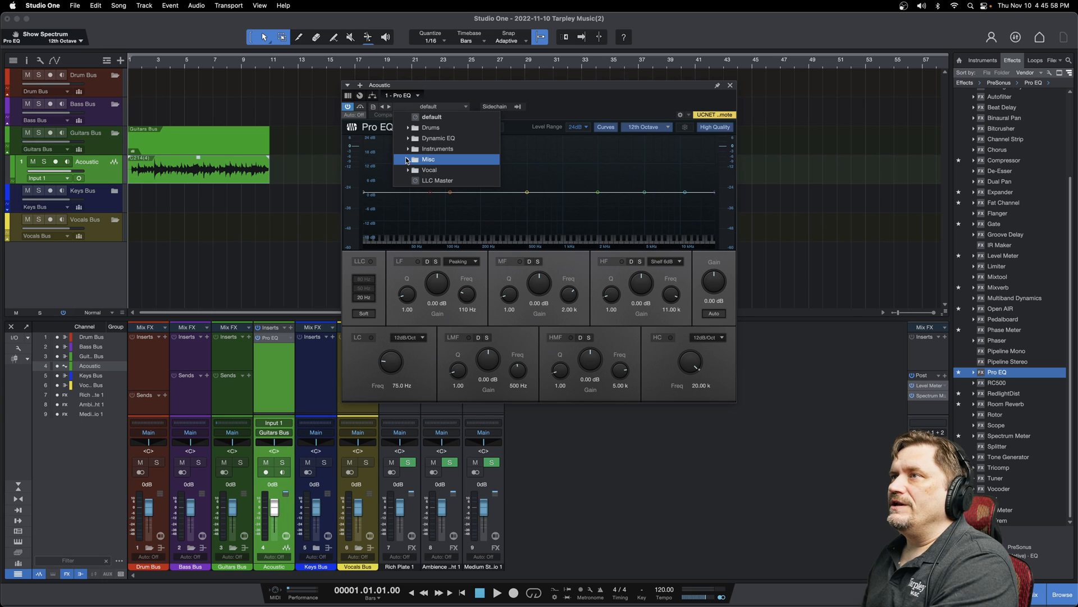
pyautogui.click(409, 150)
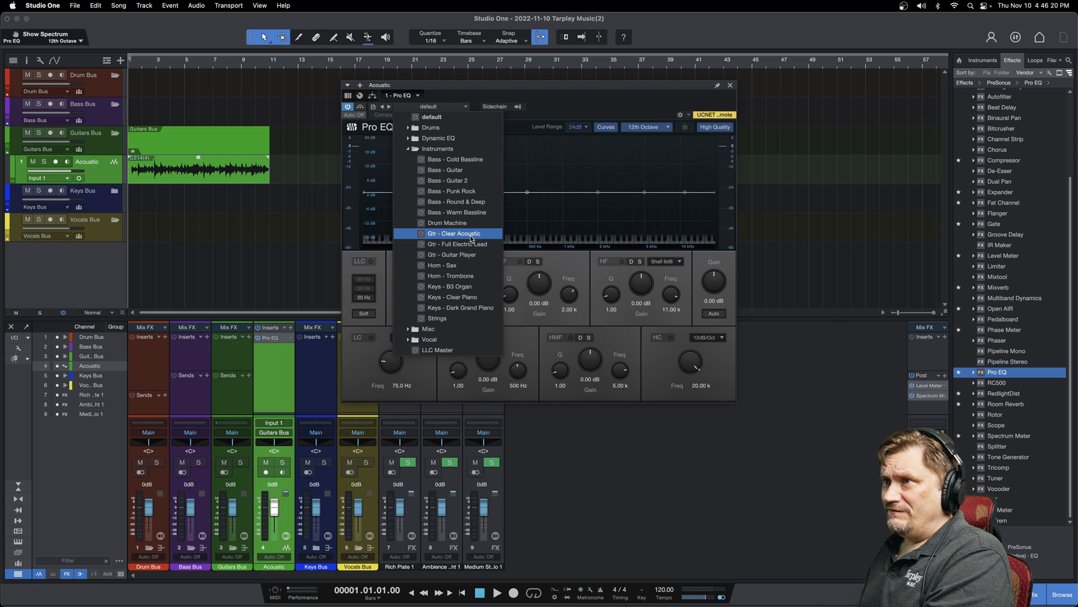
pyautogui.click(471, 240)
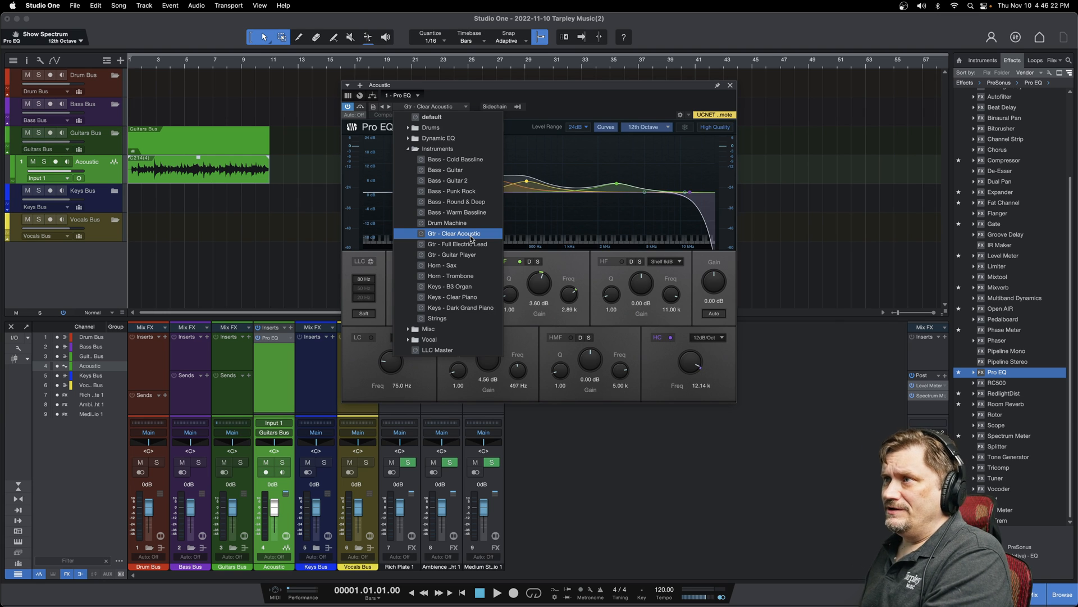
pyautogui.click(592, 108)
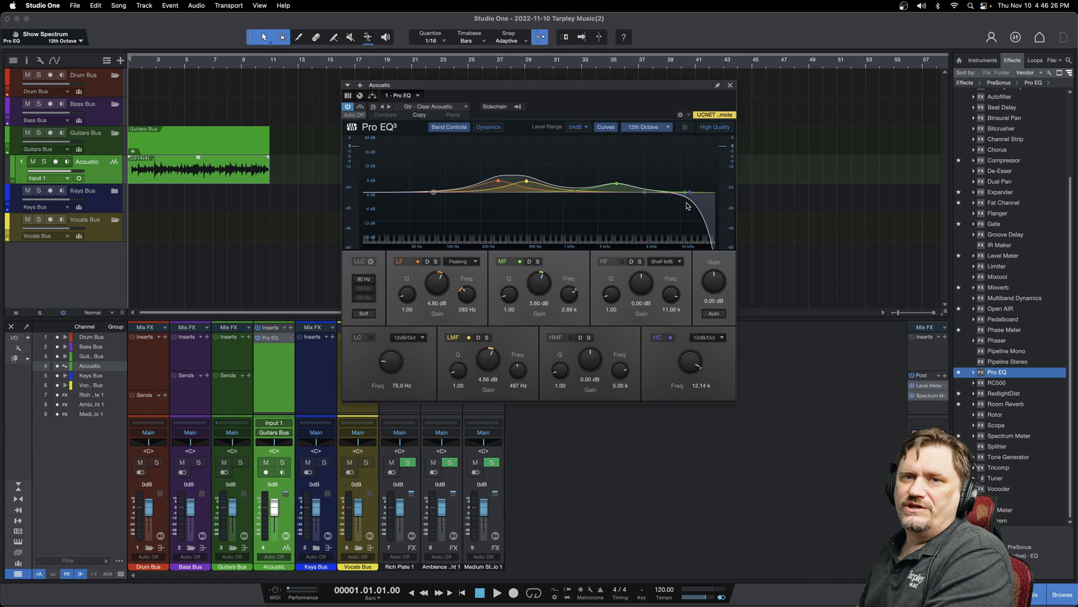
# - Return the Pro EQ to its flat default preset
pyautogui.click(447, 105)
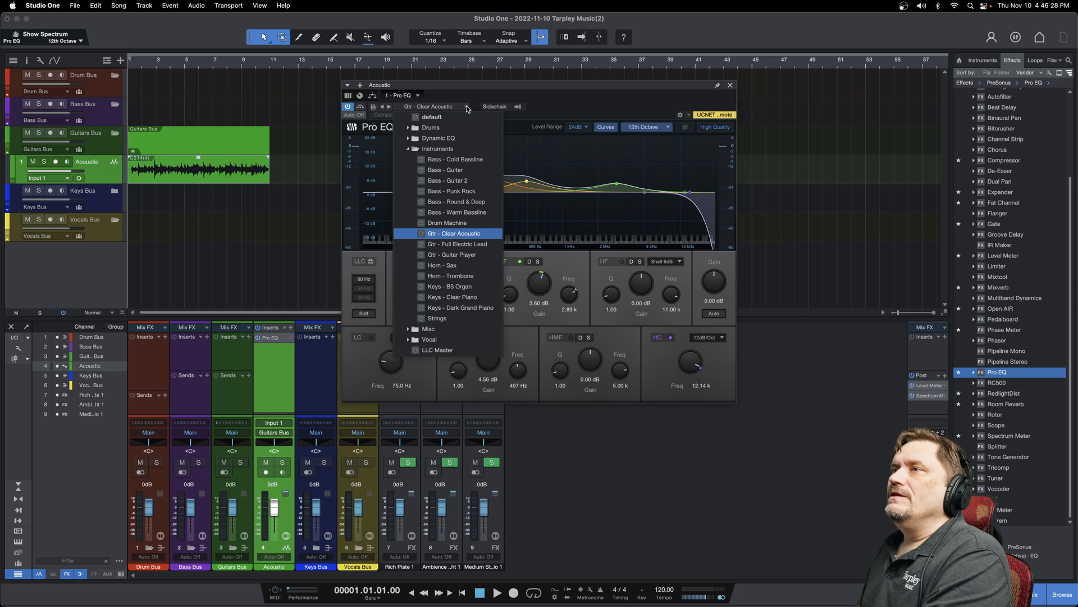
pyautogui.click(431, 116)
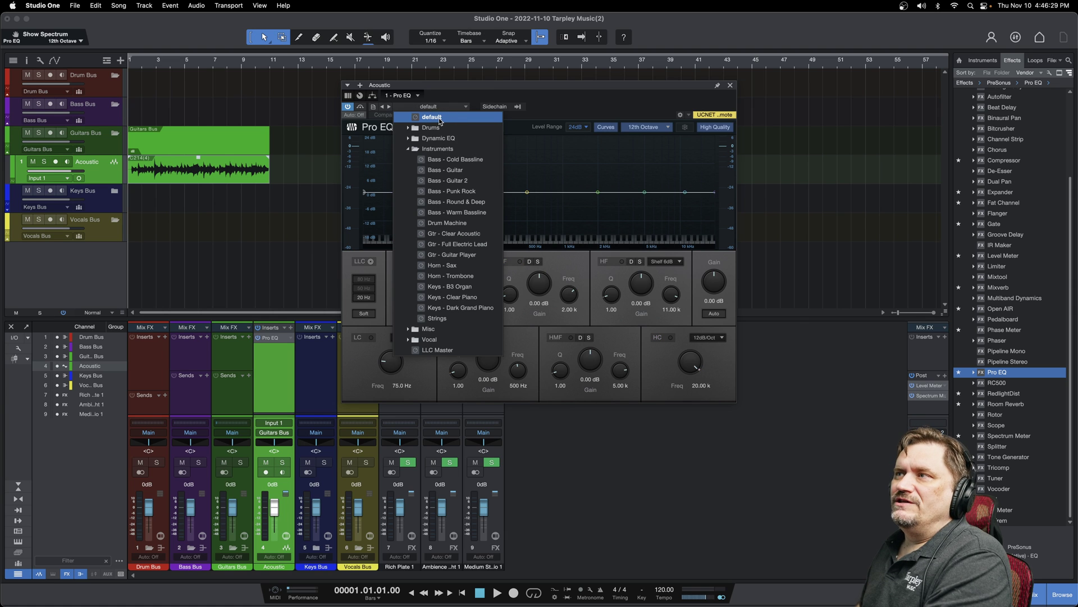
pyautogui.click(571, 107)
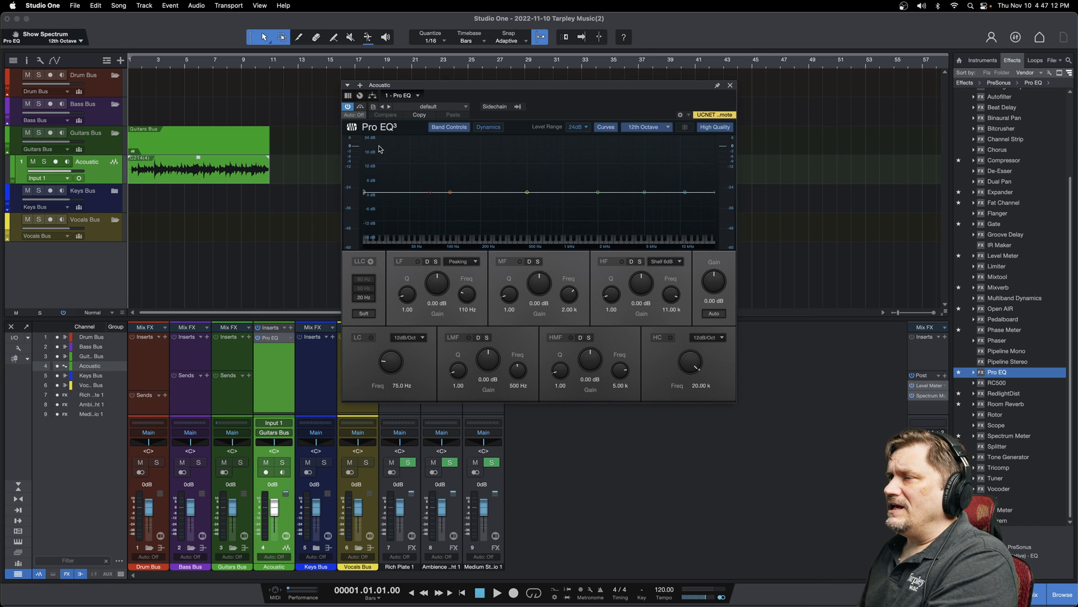
# - Move the playback position to bar 2 on the ruler
pyautogui.click(142, 64)
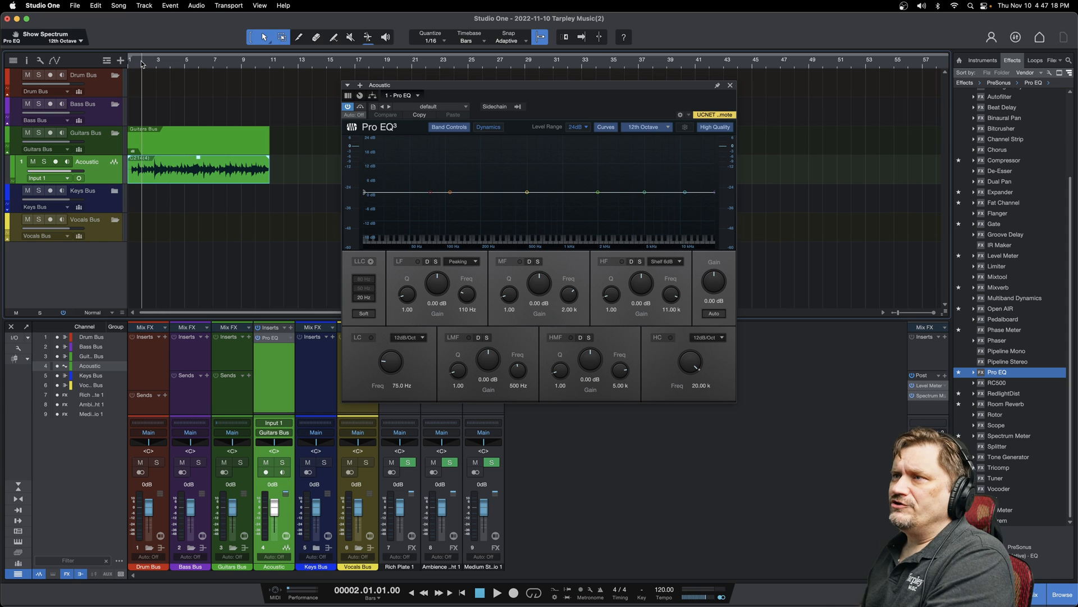
# - During playback, enable the low cut near 50 Hz and set the low band around 278 Hz at −0.4 dB
pyautogui.moveTo(430, 193); pyautogui.dragTo(361, 197)
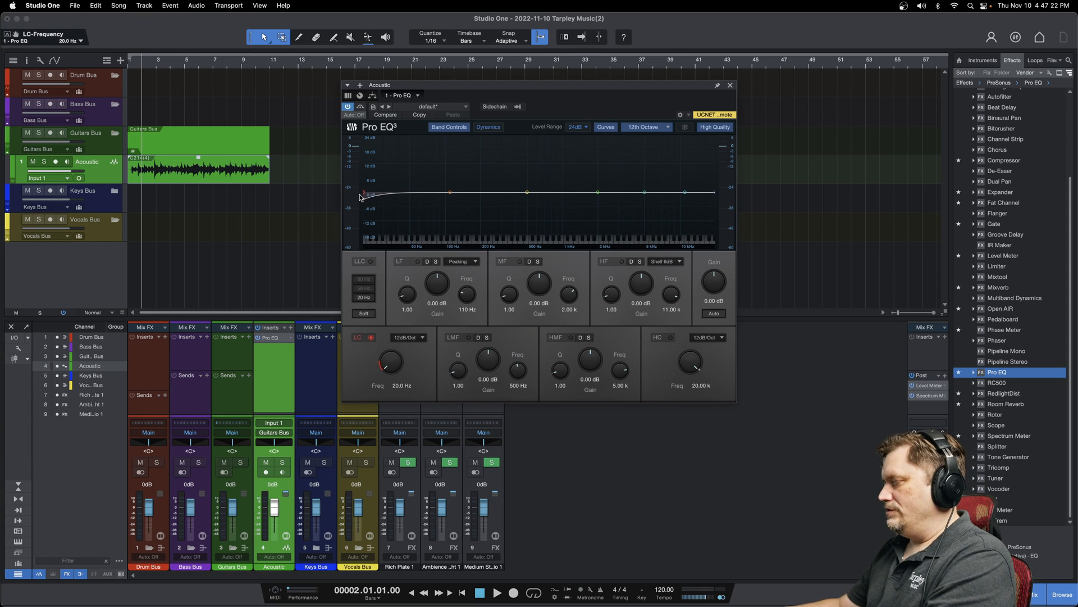
pyautogui.press('space')
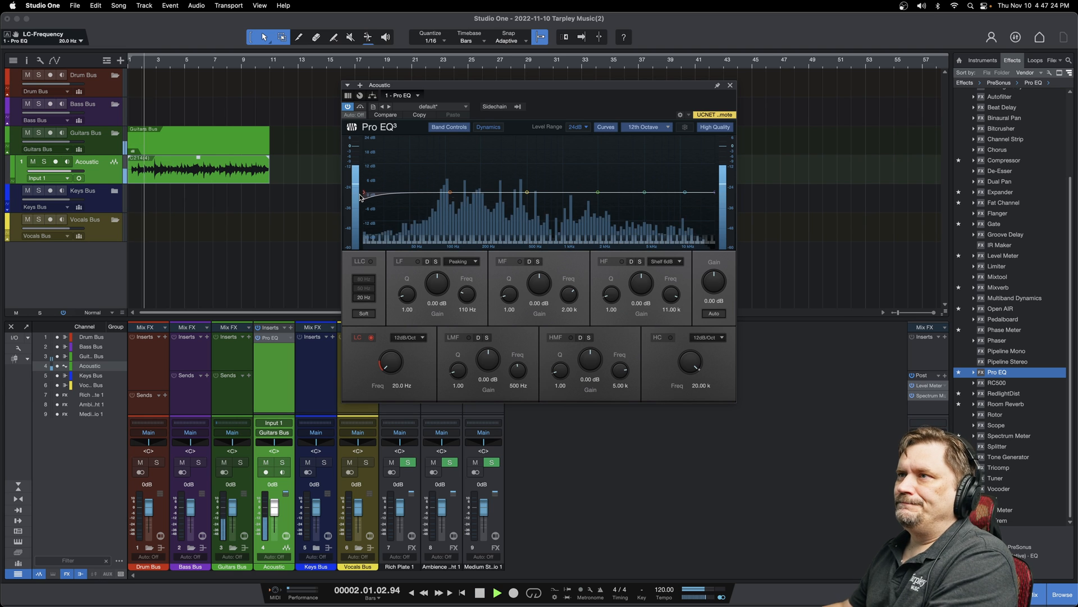
pyautogui.moveTo(363, 195); pyautogui.dragTo(449, 212)
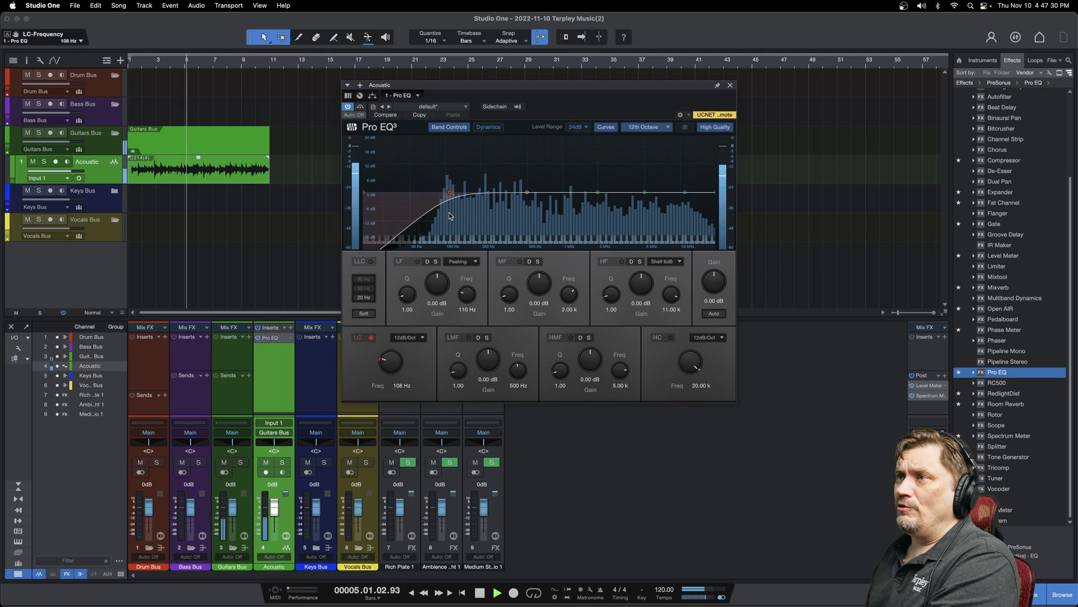
pyautogui.moveTo(450, 204)
pyautogui.mouseDown()
pyautogui.moveTo(506, 197)
pyautogui.moveTo(621, 237)
pyautogui.moveTo(555, 219)
pyautogui.moveTo(410, 218)
pyautogui.mouseUp()
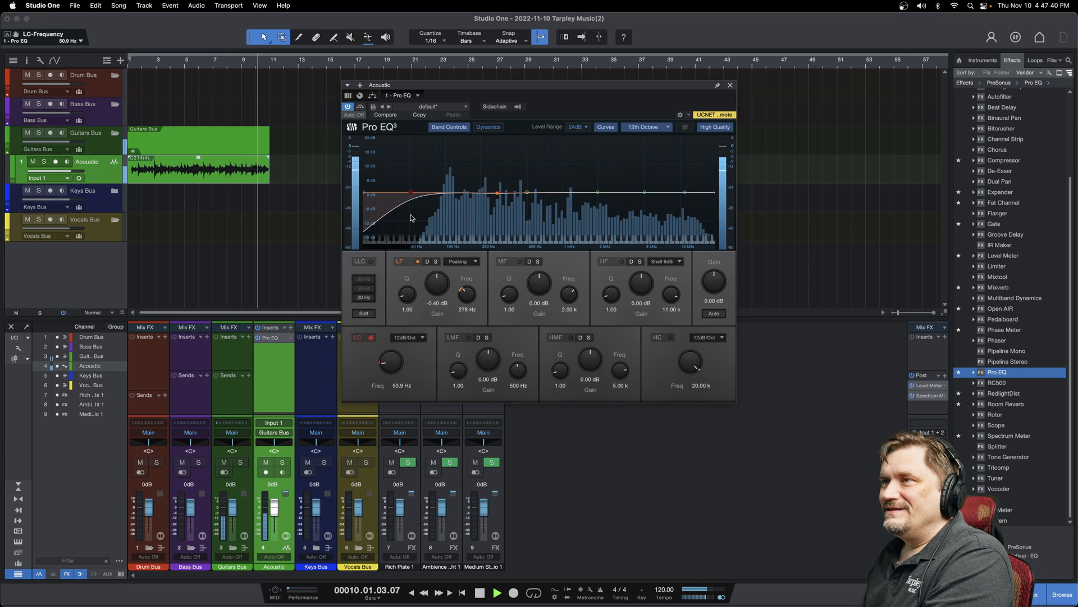
pyautogui.press('space')
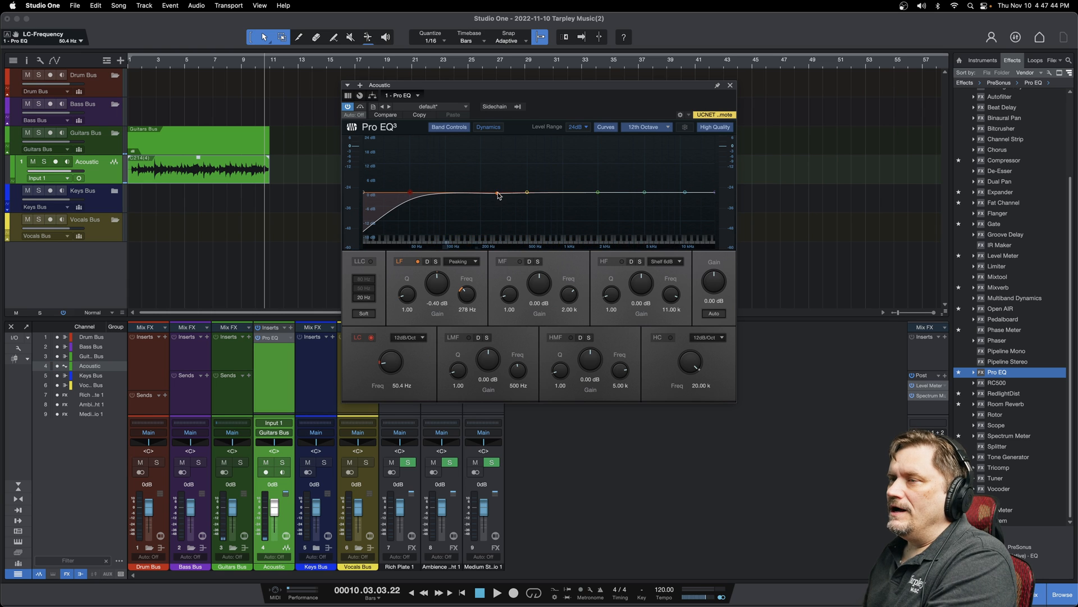
# - Compare the low cut off and on, then steepen its slope from 24 to 36 dB/Oct
pyautogui.doubleClick(411, 195)
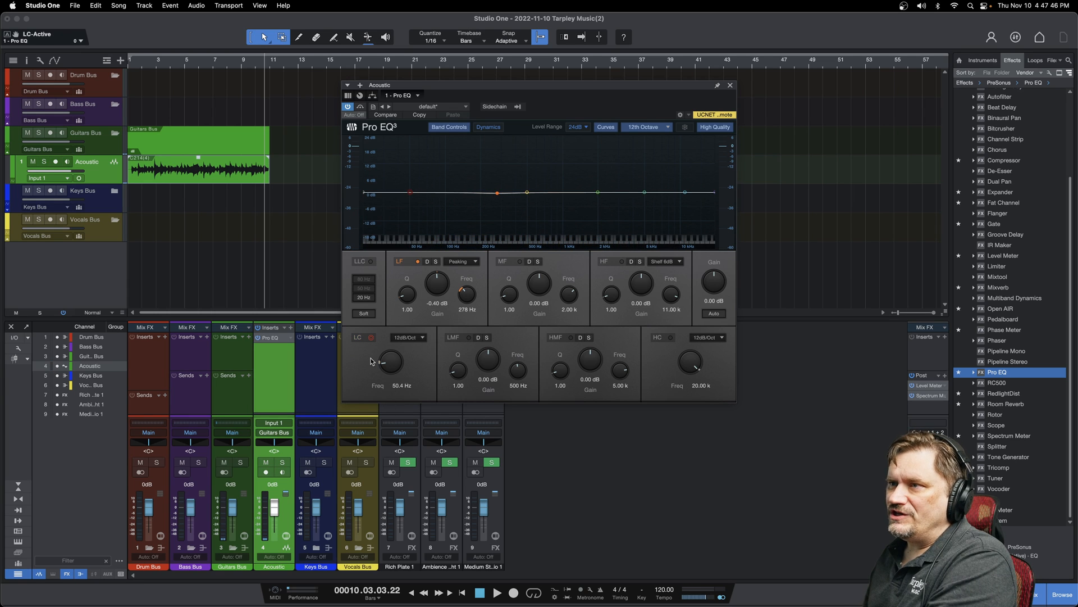
pyautogui.doubleClick(410, 195)
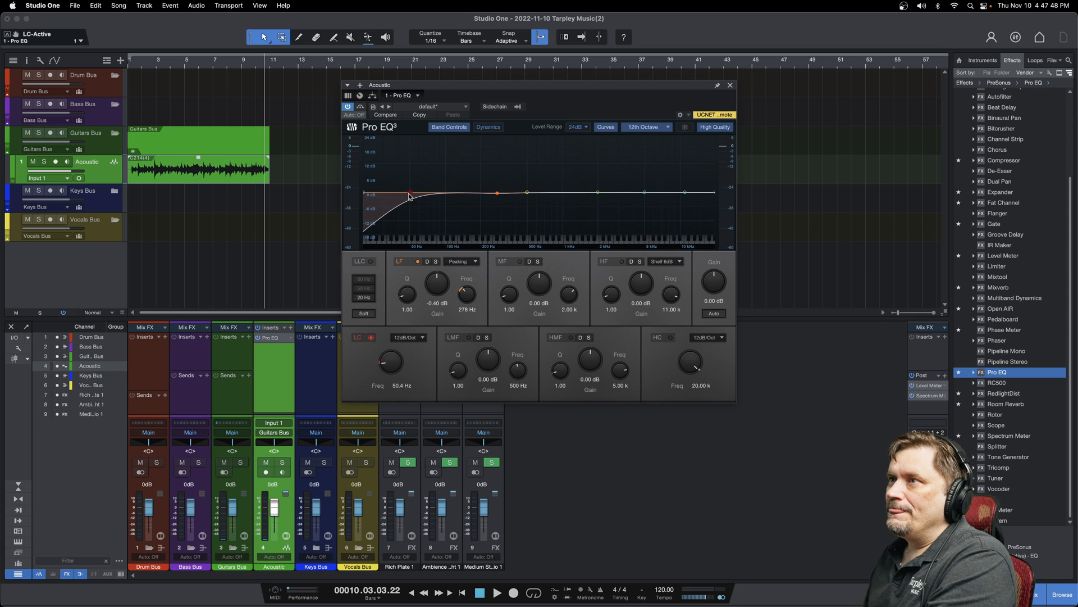
pyautogui.moveTo(410, 196); pyautogui.dragTo(407, 201)
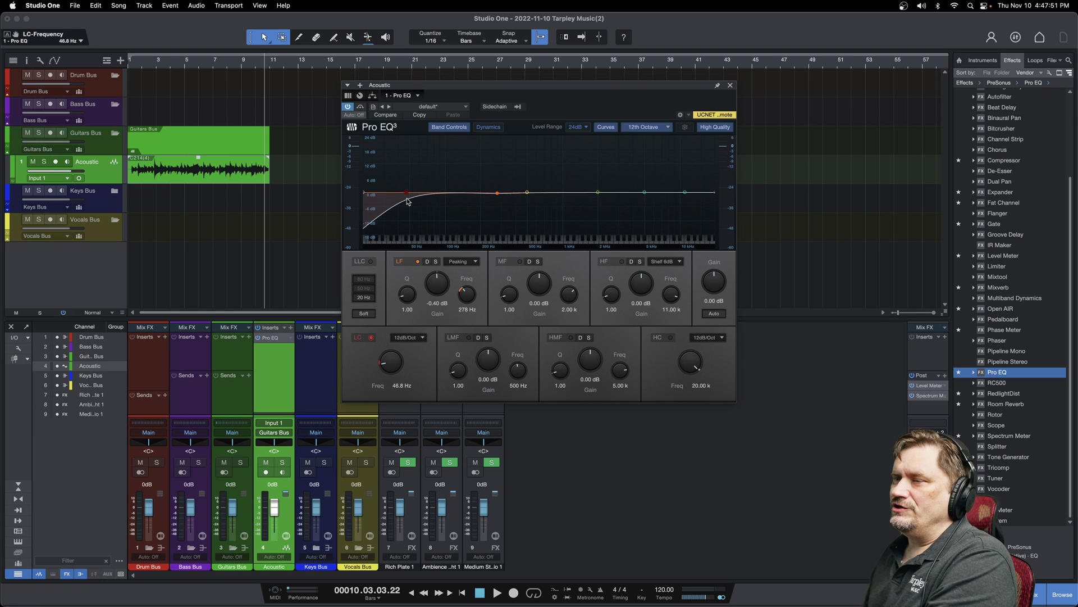
pyautogui.click(423, 340)
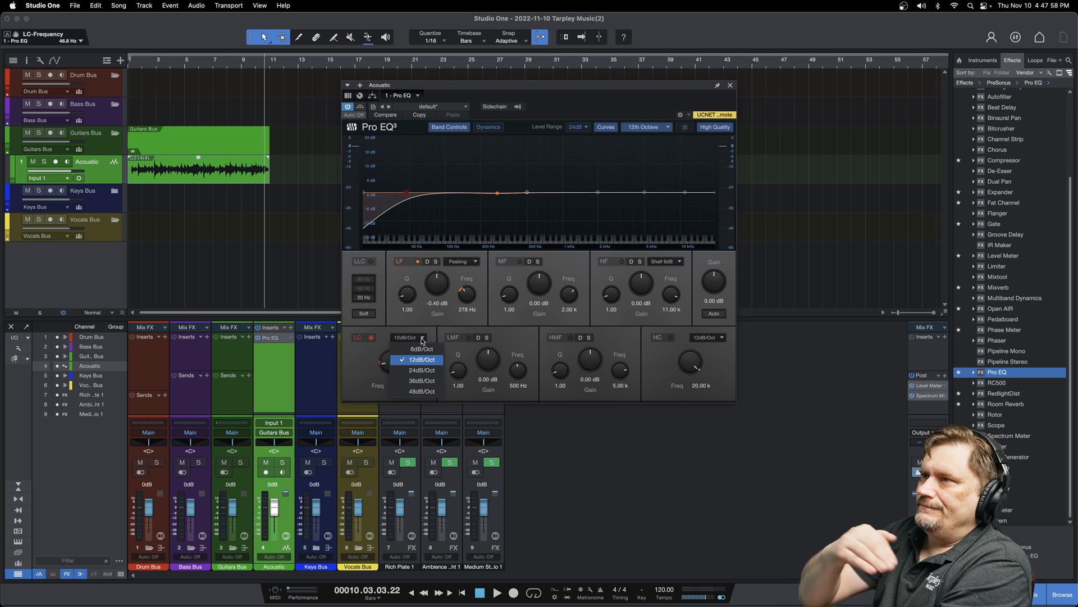
pyautogui.click(422, 373)
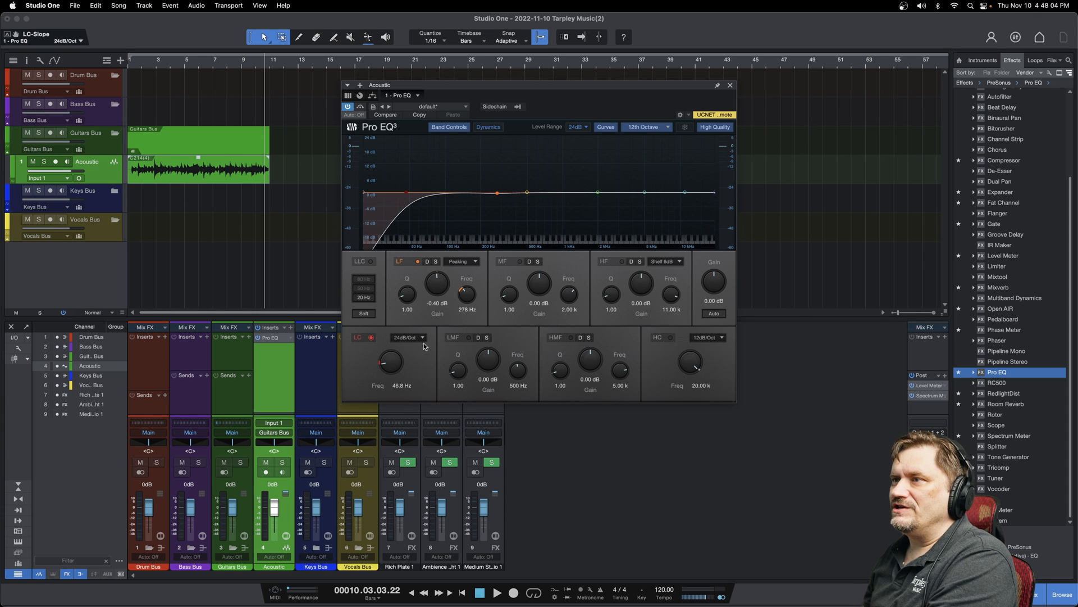
pyautogui.click(424, 341)
pyautogui.click(417, 384)
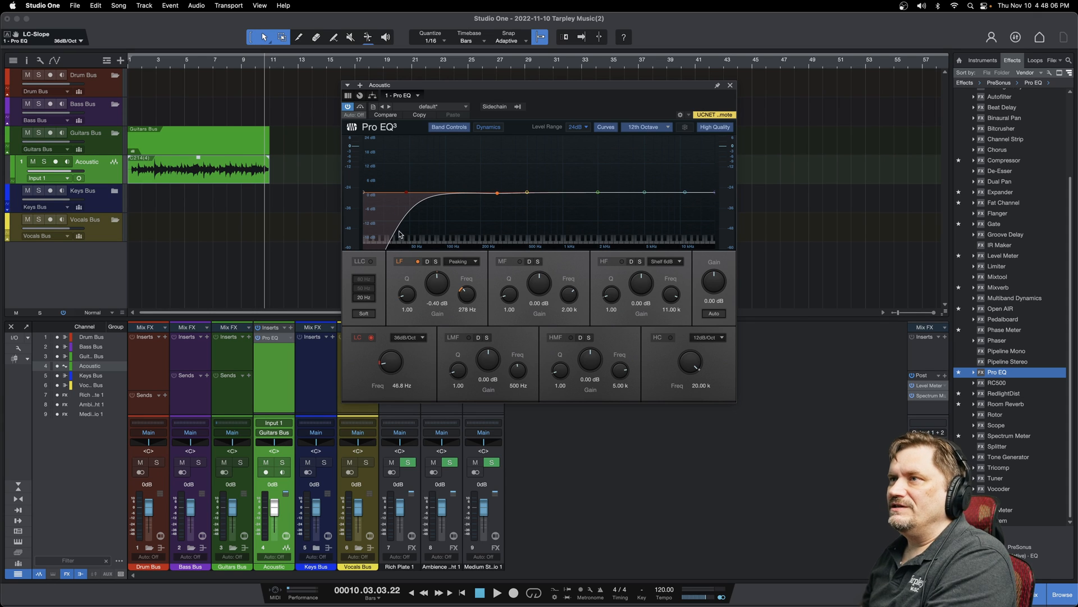
# - Sweep the low-cut frequency down through about 53 Hz to 20 Hz
pyautogui.moveTo(405, 194)
pyautogui.mouseDown()
pyautogui.moveTo(397, 203)
pyautogui.moveTo(423, 207)
pyautogui.mouseUp()
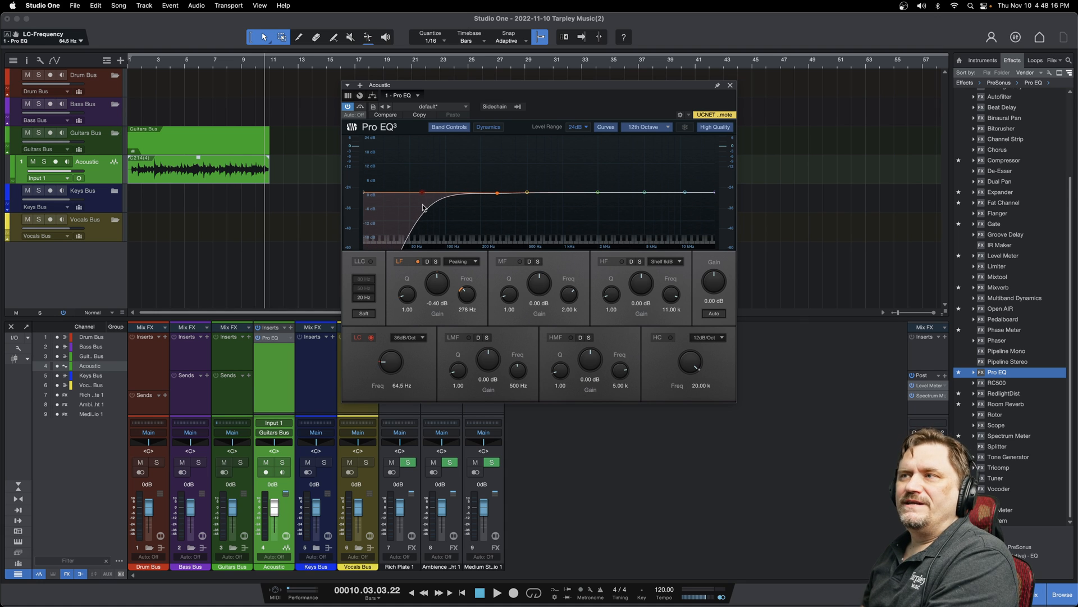
pyautogui.moveTo(423, 207); pyautogui.dragTo(413, 207)
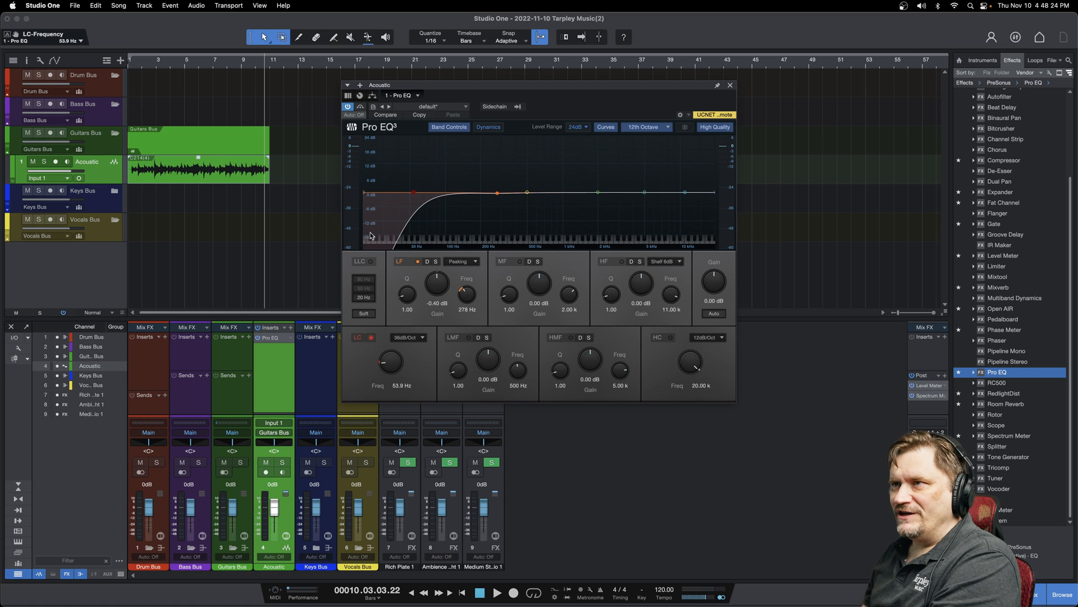
pyautogui.moveTo(412, 196); pyautogui.dragTo(328, 197)
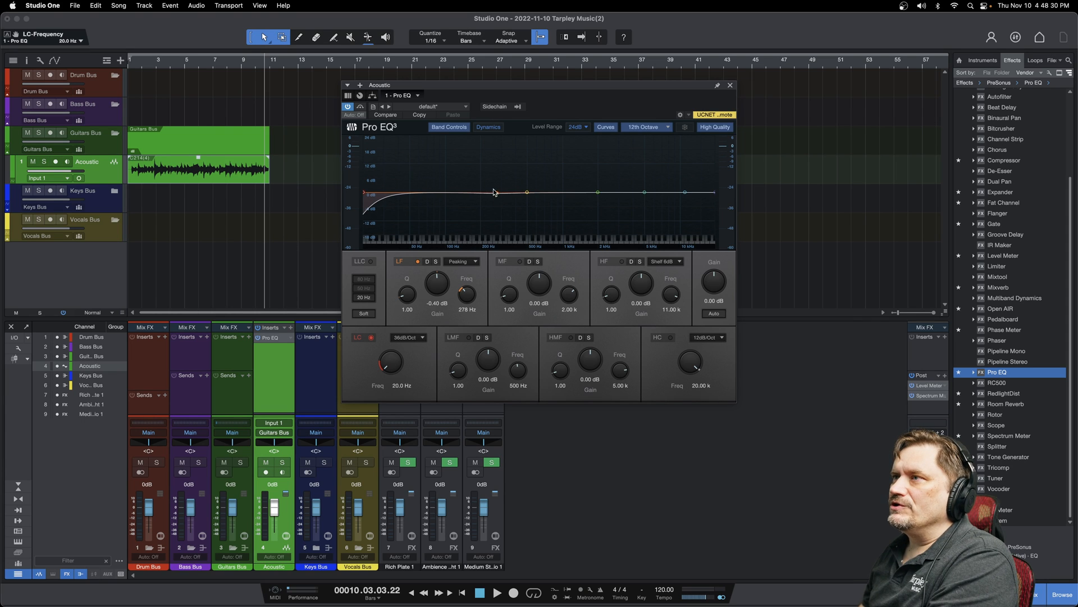
# - Boost the low band around 121 Hz with a narrow Q and switch on the LMF, MF, HMF and HF bands
pyautogui.moveTo(497, 194)
pyautogui.mouseDown()
pyautogui.moveTo(467, 189)
pyautogui.moveTo(461, 173)
pyautogui.mouseUp()
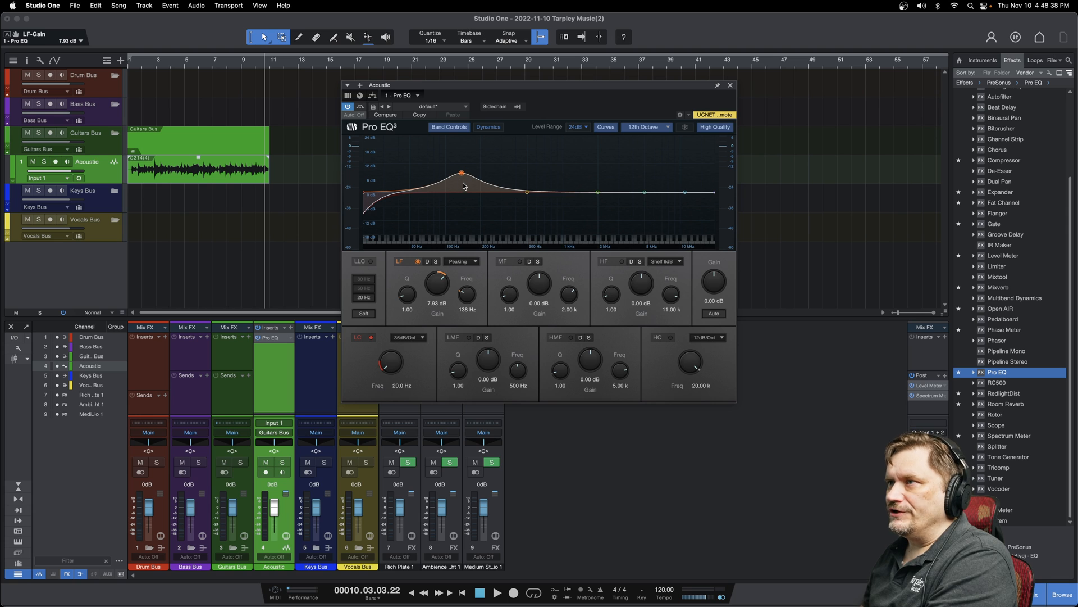
pyautogui.click(526, 193)
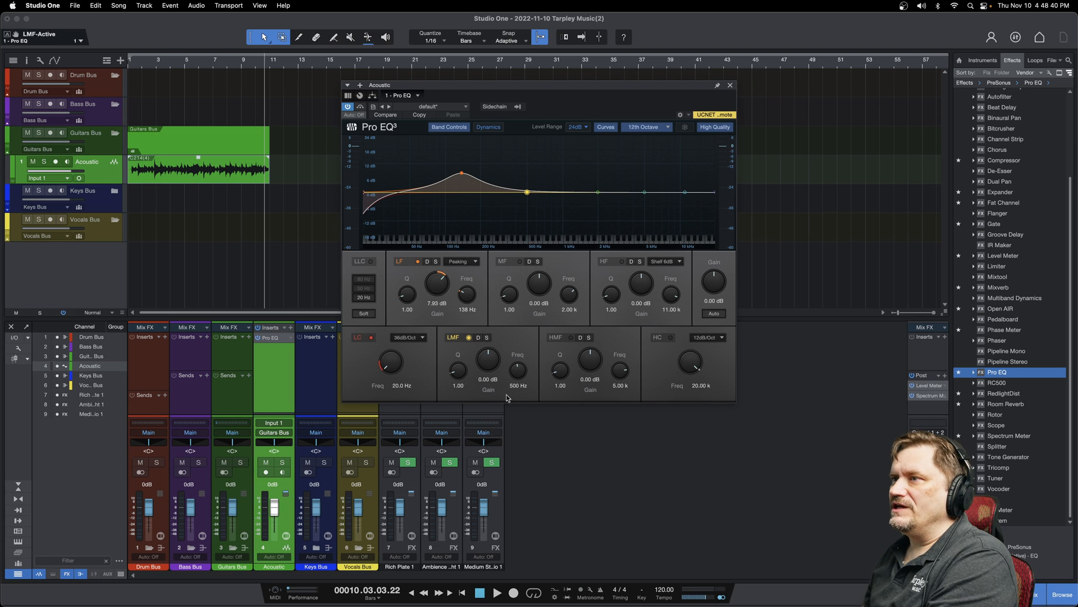
pyautogui.click(597, 193)
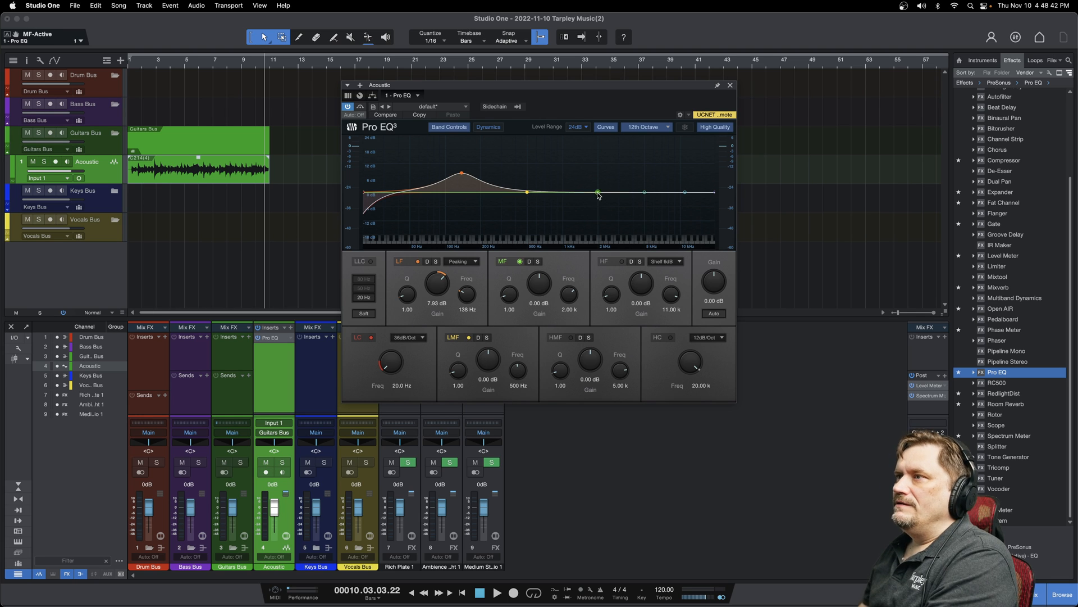
pyautogui.click(645, 193)
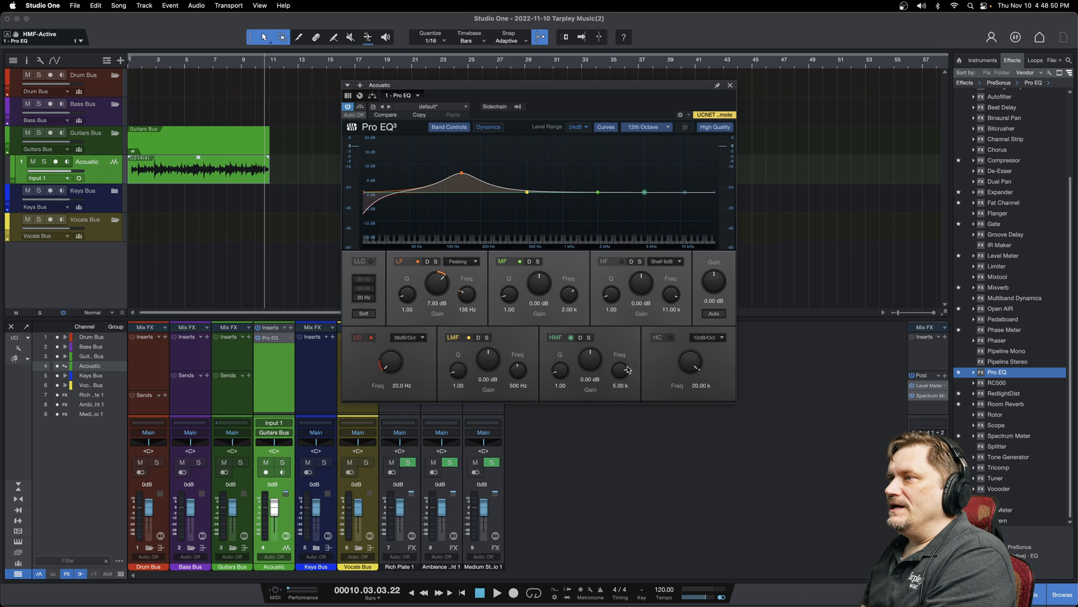
pyautogui.click(685, 192)
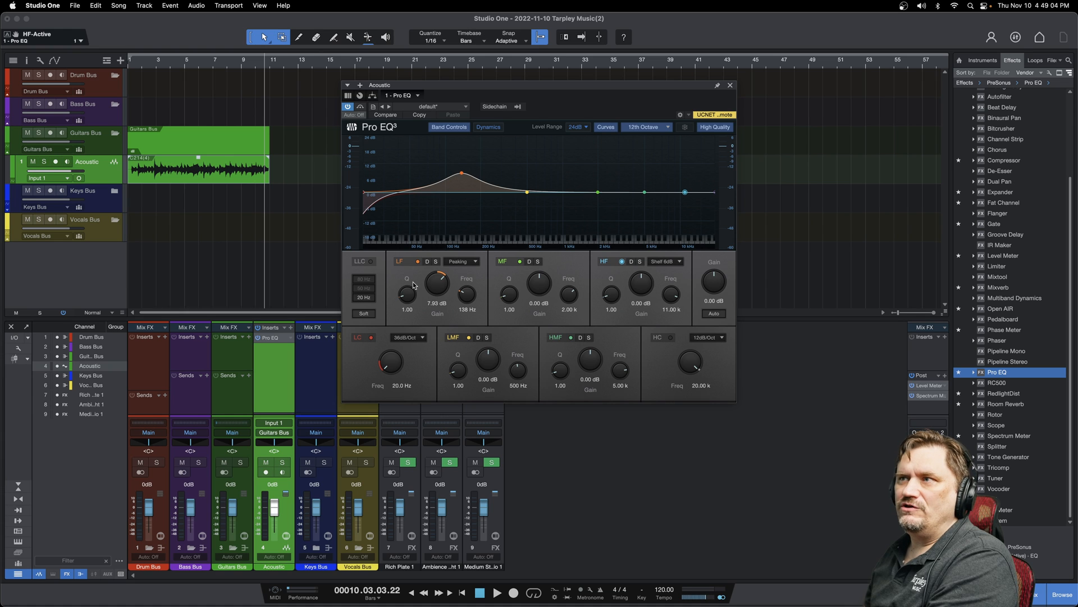
pyautogui.click(462, 176)
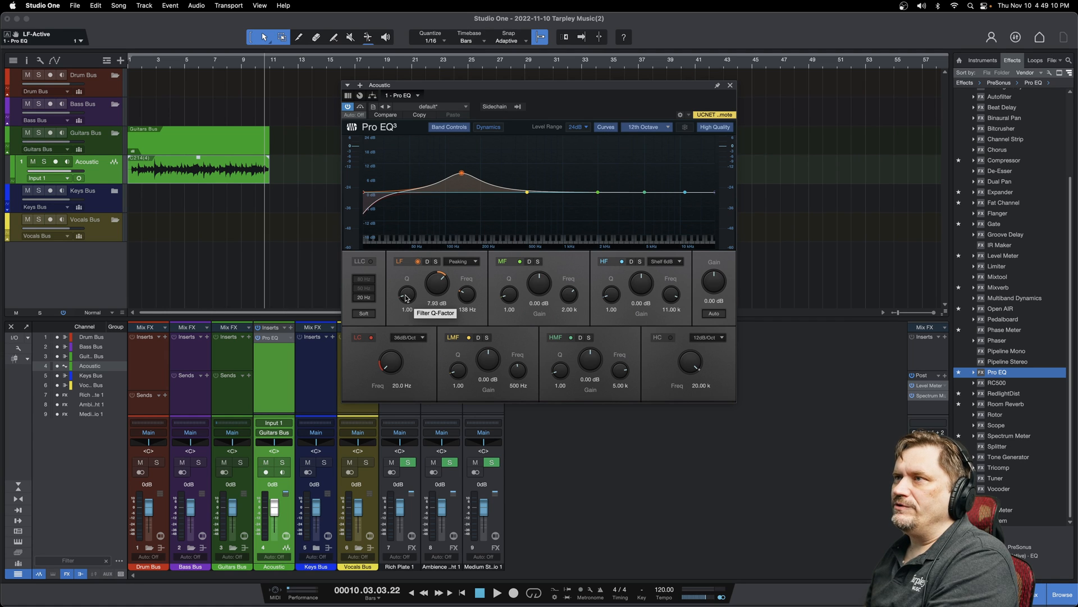
pyautogui.moveTo(407, 296)
pyautogui.mouseDown()
pyautogui.moveTo(405, 251)
pyautogui.moveTo(404, 295)
pyautogui.moveTo(436, 288)
pyautogui.moveTo(434, 319)
pyautogui.moveTo(428, 259)
pyautogui.moveTo(463, 292)
pyautogui.moveTo(465, 311)
pyautogui.moveTo(468, 275)
pyautogui.moveTo(474, 318)
pyautogui.moveTo(464, 224)
pyautogui.moveTo(478, 316)
pyautogui.moveTo(469, 300)
pyautogui.mouseUp()
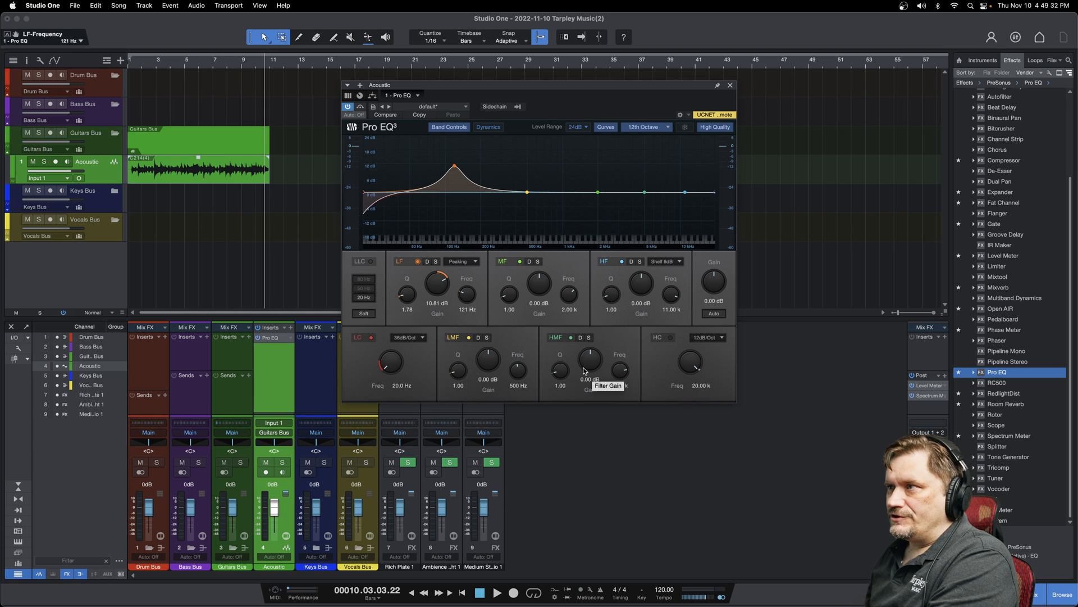
# - Enable a 36 dB/Oct high cut and pull it down near 16 kHz
pyautogui.click(671, 337)
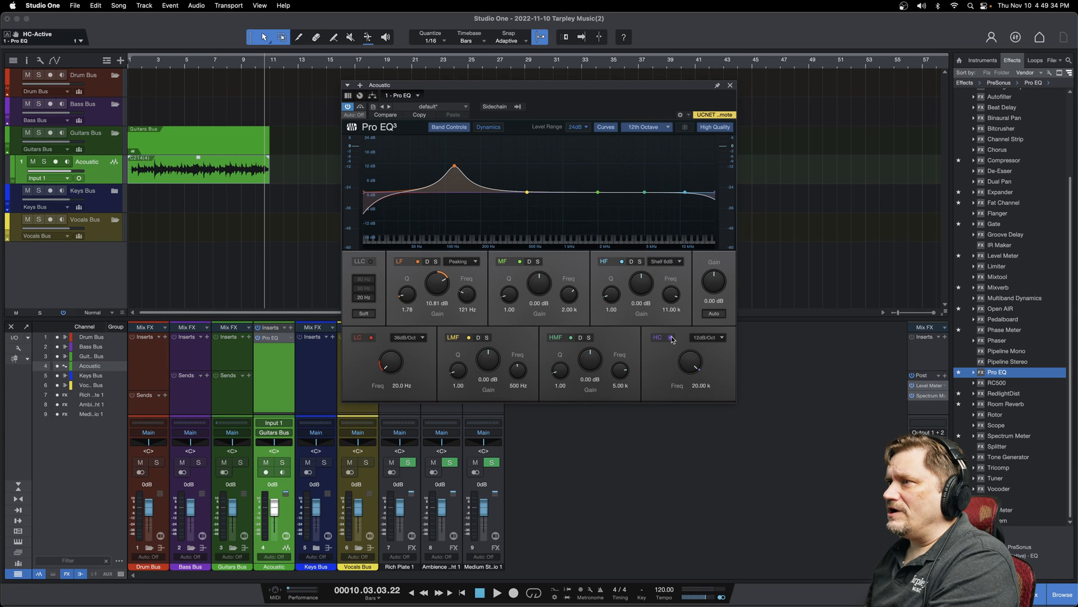
pyautogui.click(722, 338)
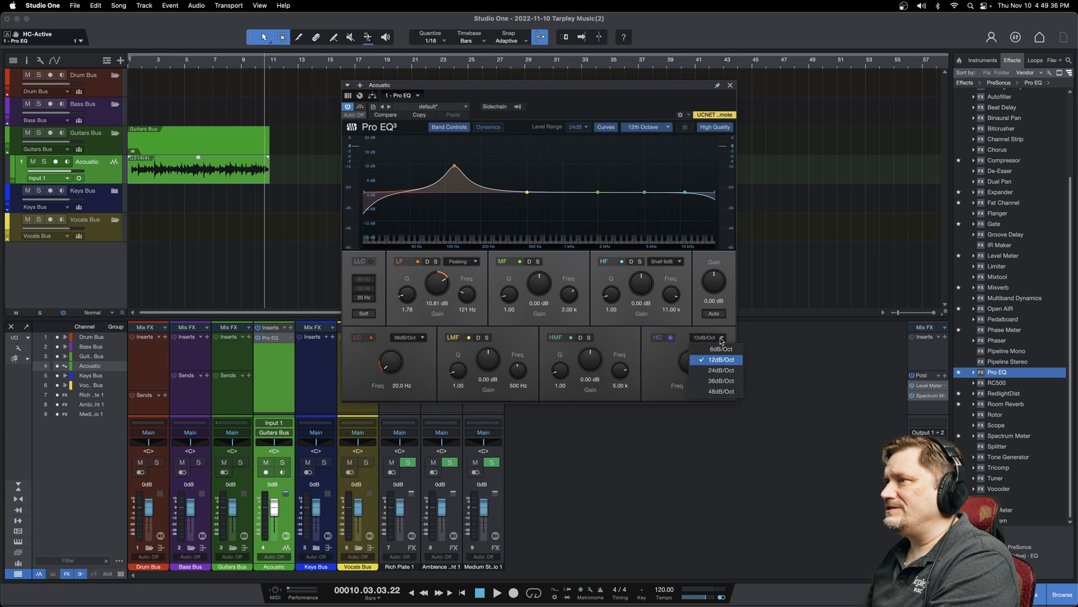
pyautogui.click(724, 384)
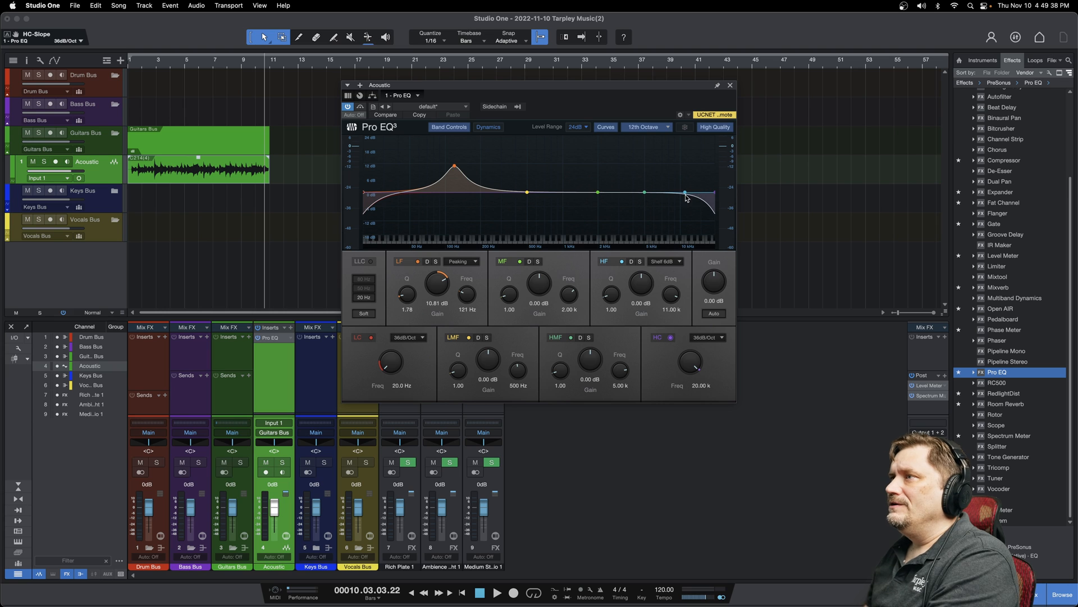
pyautogui.moveTo(716, 198); pyautogui.dragTo(705, 202)
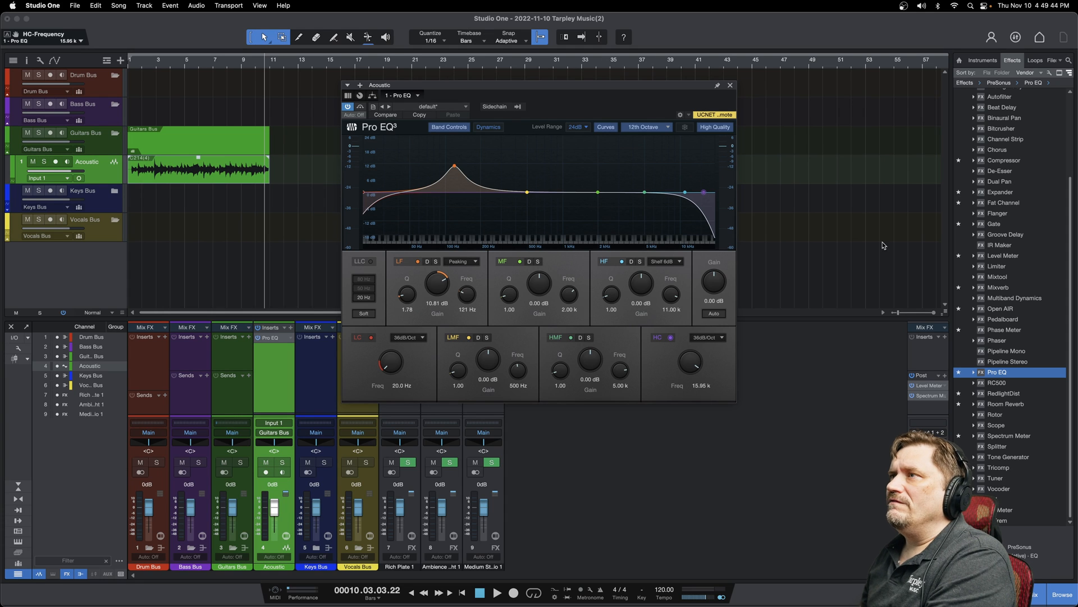
# - Cycle the curve display range through 12 dB and 6 dB, ending back at 24 dB
pyautogui.click(587, 130)
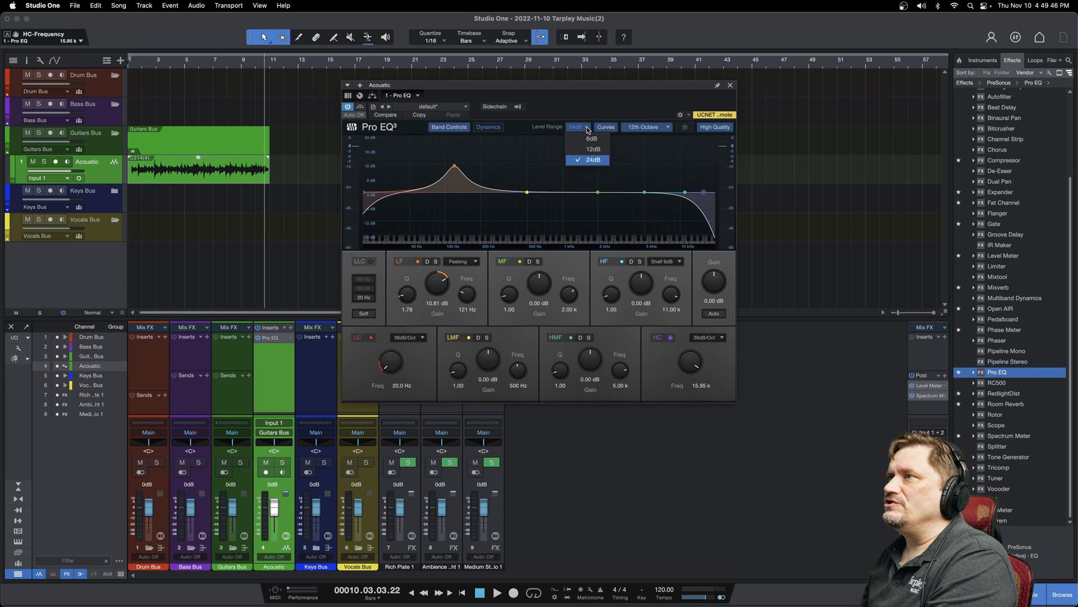
pyautogui.click(597, 156)
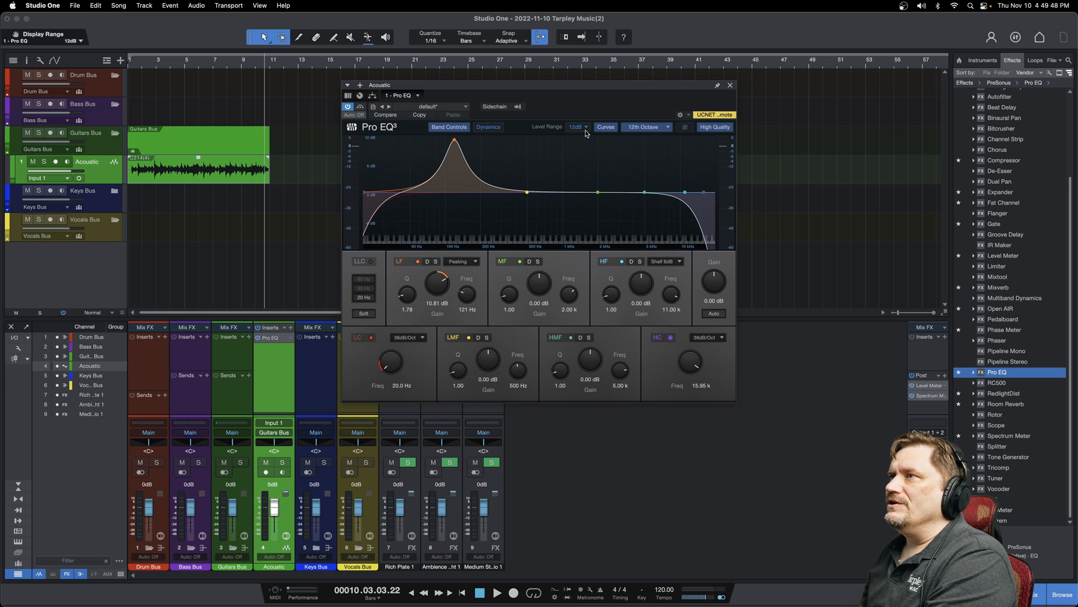
pyautogui.click(587, 131)
pyautogui.click(587, 143)
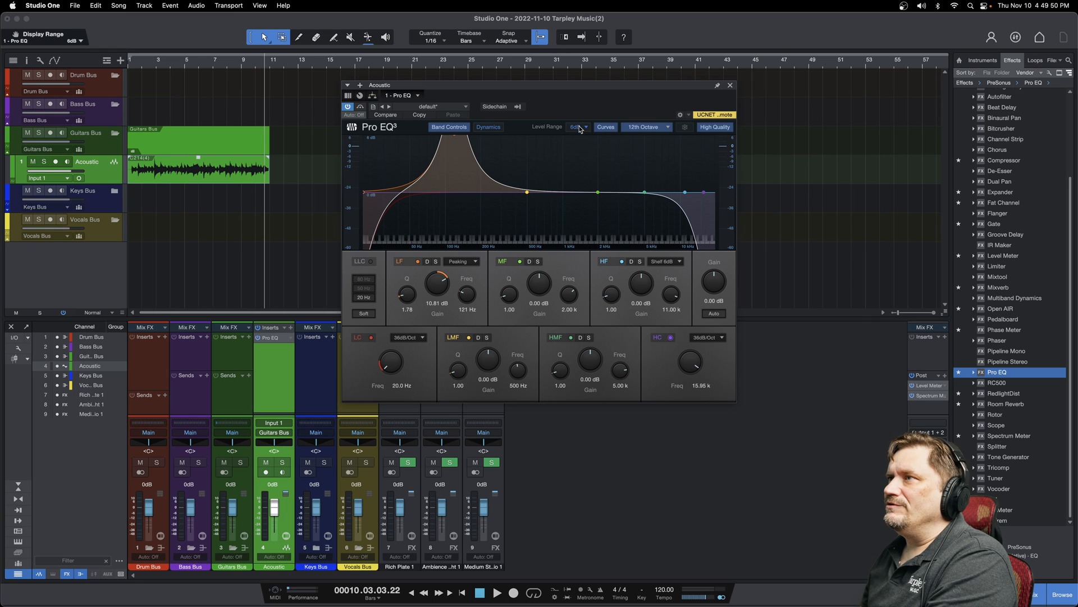
pyautogui.click(585, 131)
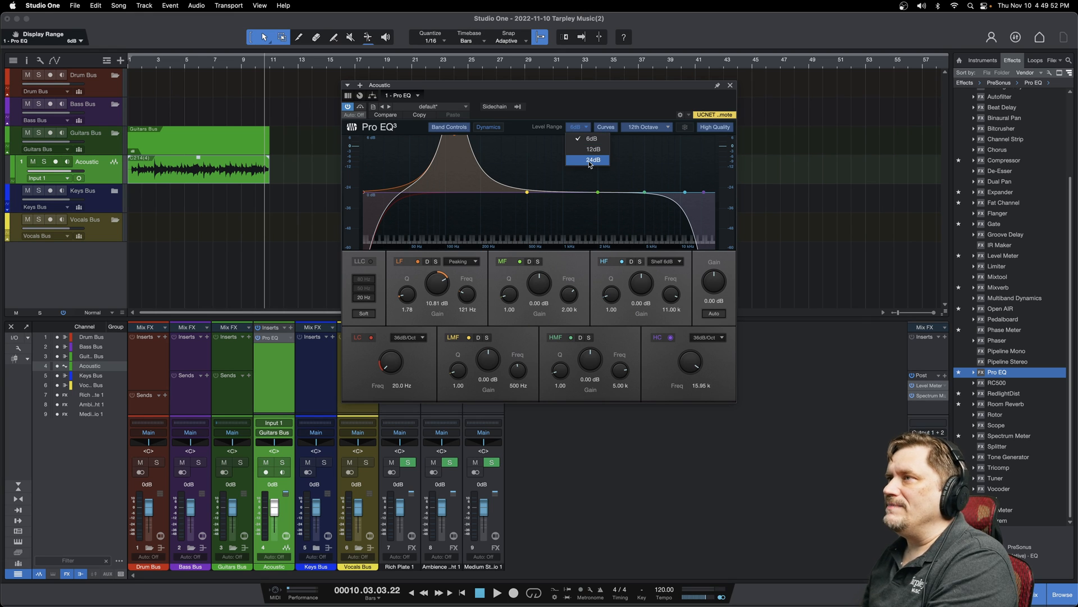
pyautogui.click(592, 159)
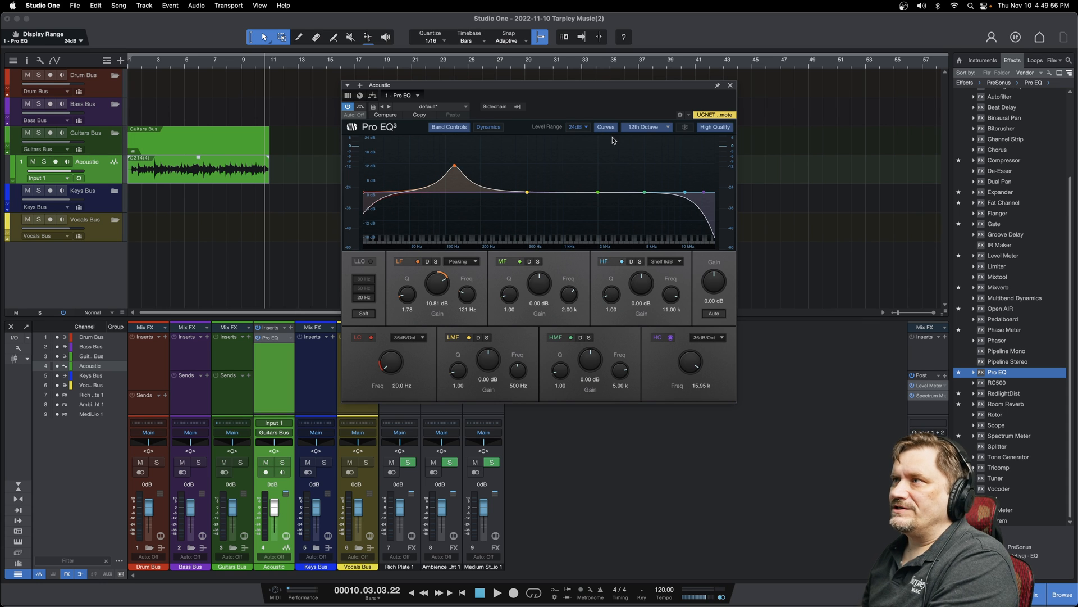
# - Cycle the analyzer through Waterfall, Third Octave and 12th Octave to FFT Curve, then engage the LLC low cut
pyautogui.click(669, 128)
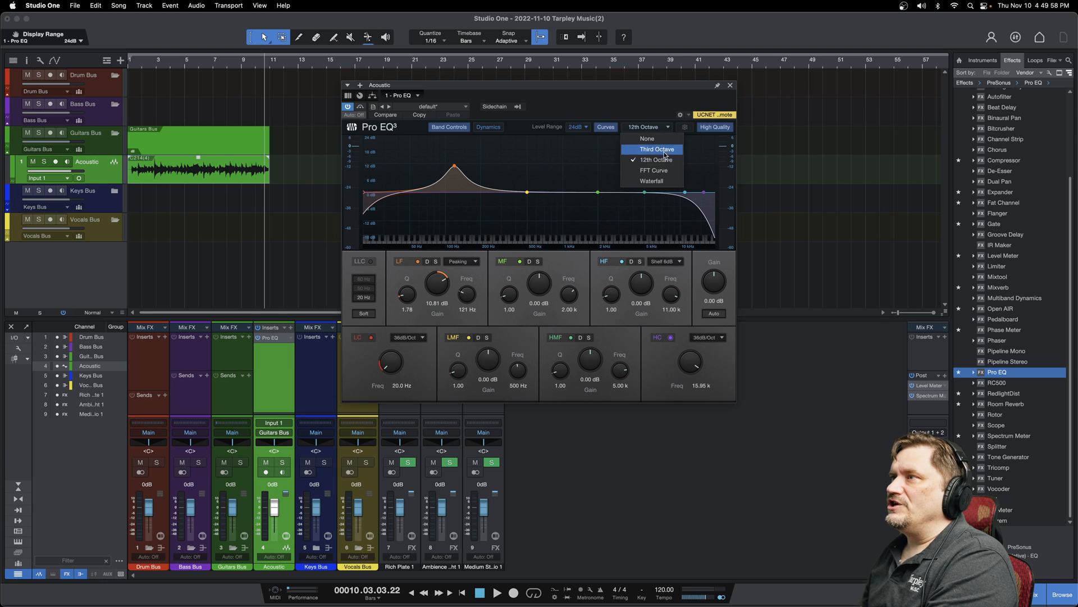
pyautogui.click(654, 181)
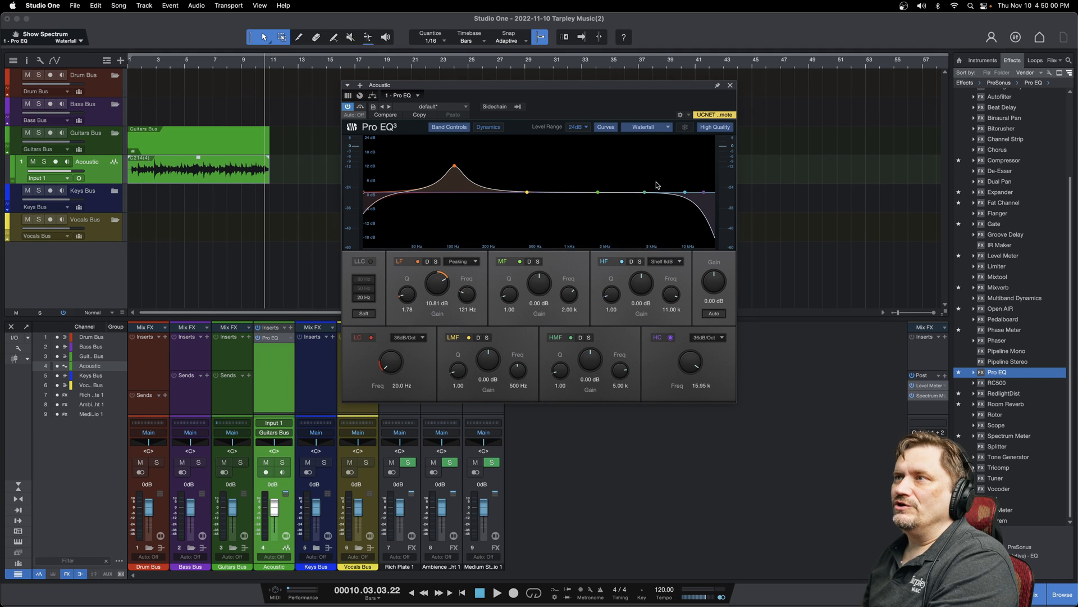
pyautogui.click(662, 127)
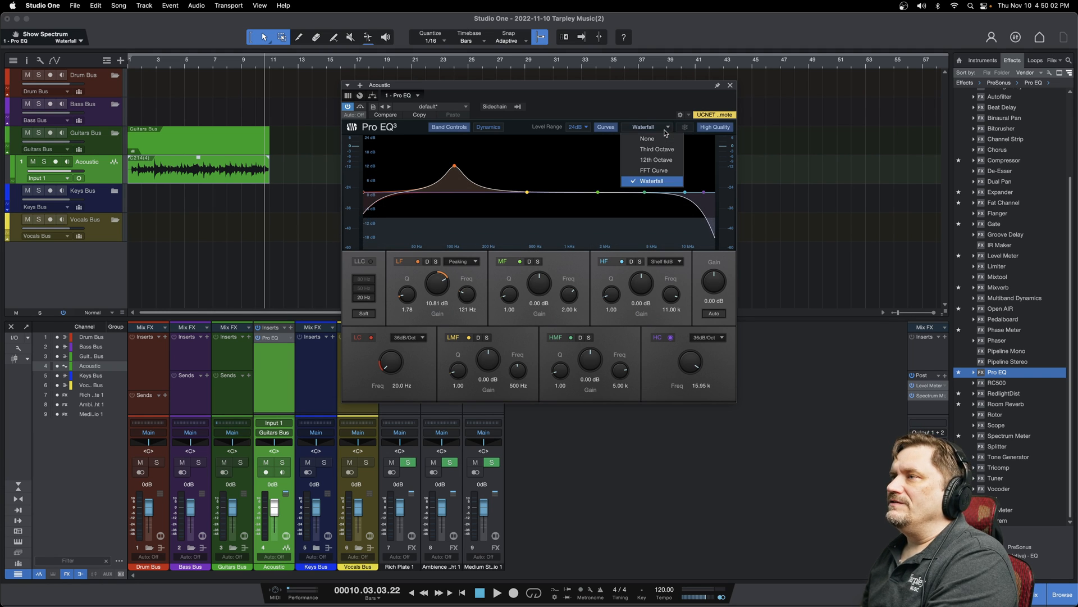
pyautogui.click(659, 150)
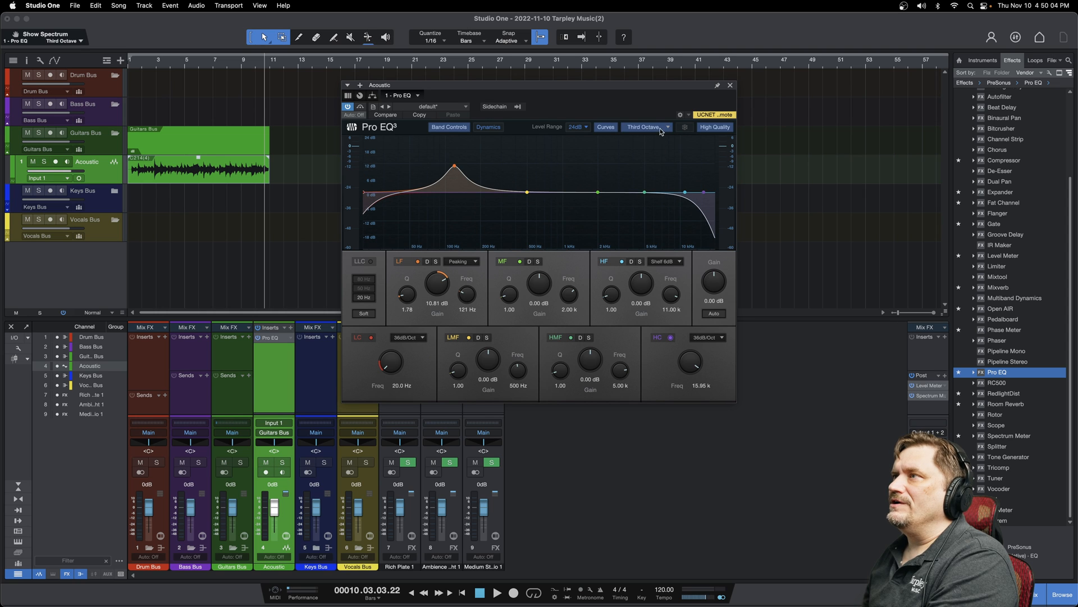
pyautogui.click(661, 128)
pyautogui.click(662, 164)
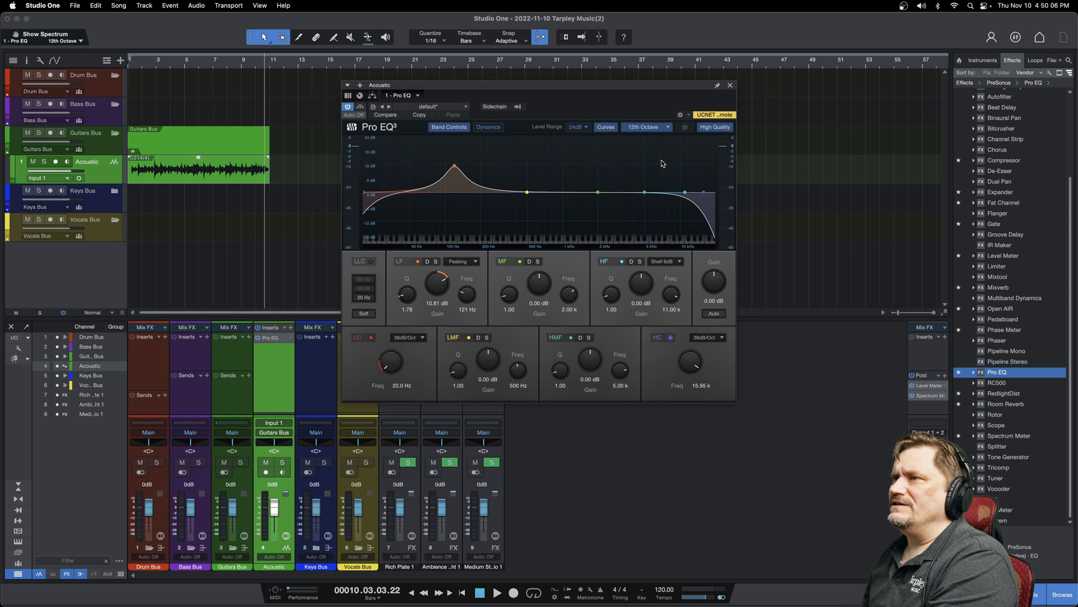
pyautogui.click(663, 128)
pyautogui.click(662, 177)
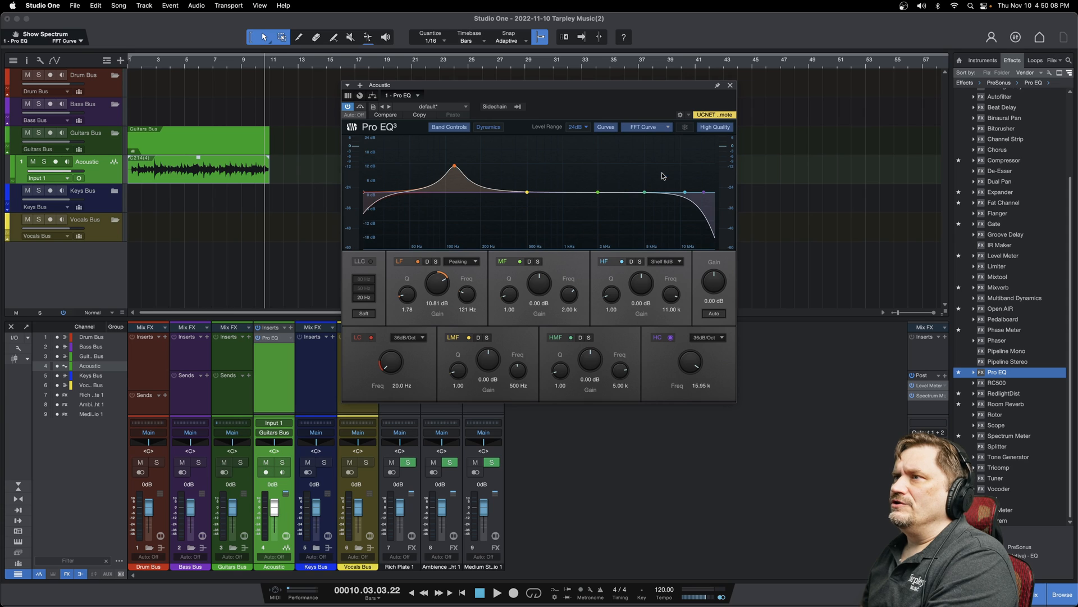
pyautogui.click(360, 261)
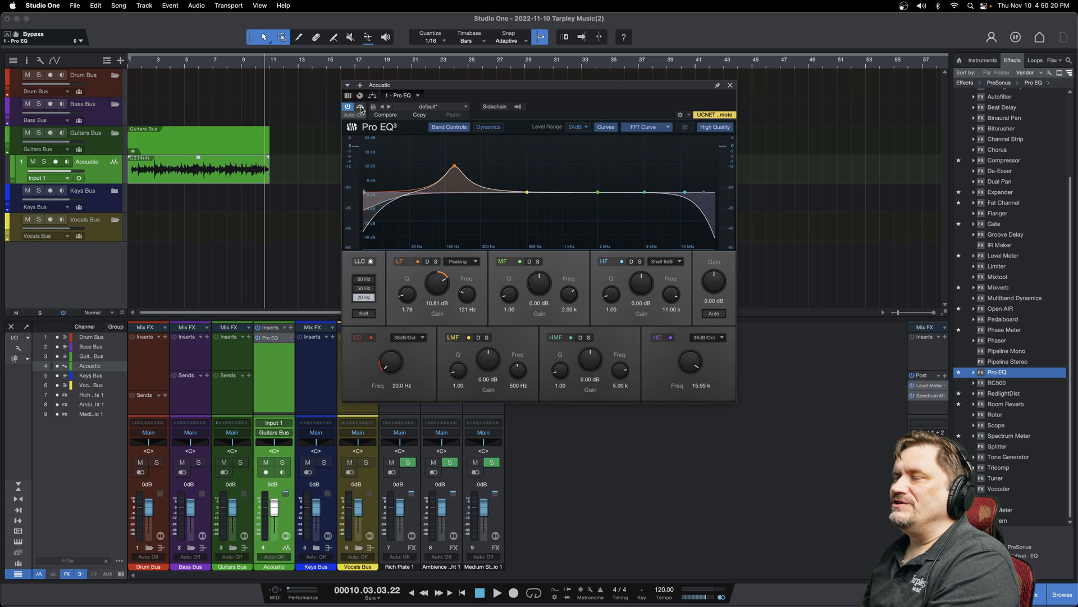
# - Toggle bypass, flatten the low-band boost back to about 0 dB and start playback
pyautogui.click(360, 109)
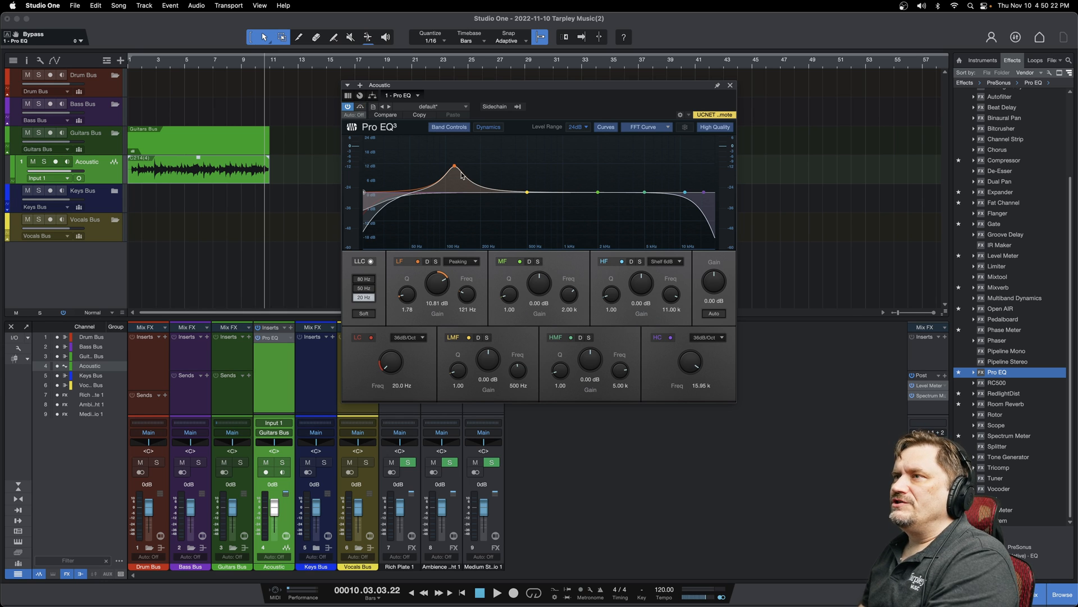
pyautogui.moveTo(453, 167); pyautogui.dragTo(516, 193)
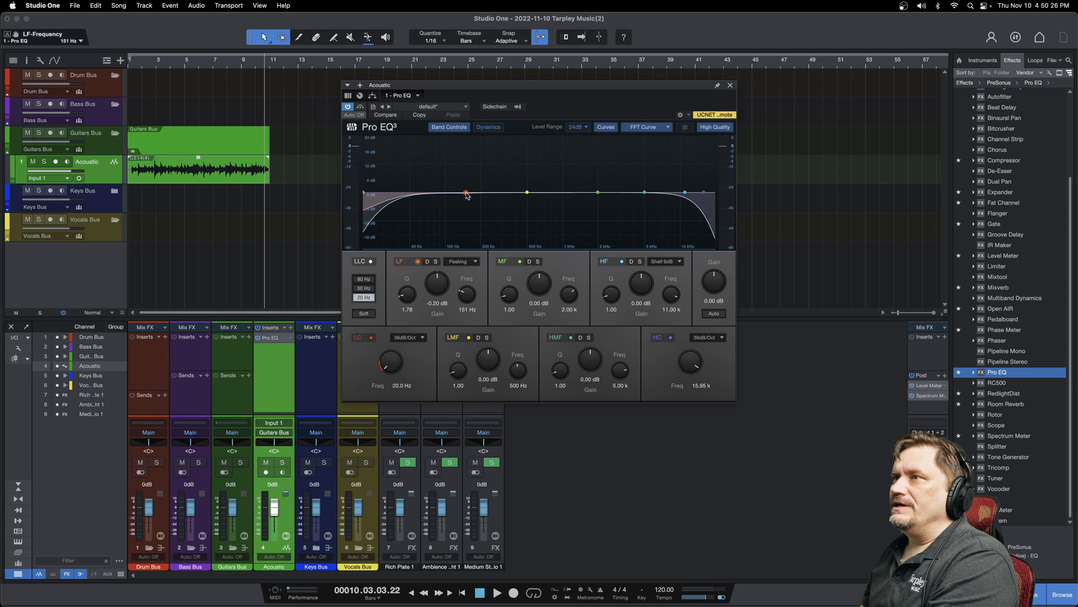
pyautogui.press('space')
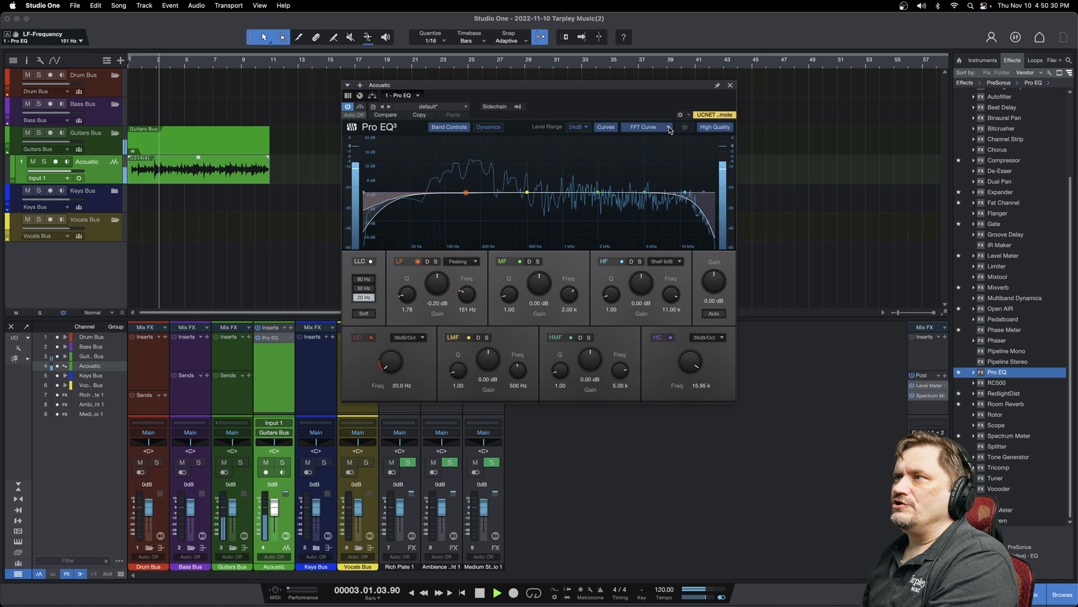
# - Switch the analyzer through Waterfall and Third Octave to 12th Octave bands
pyautogui.click(648, 126)
pyautogui.click(657, 181)
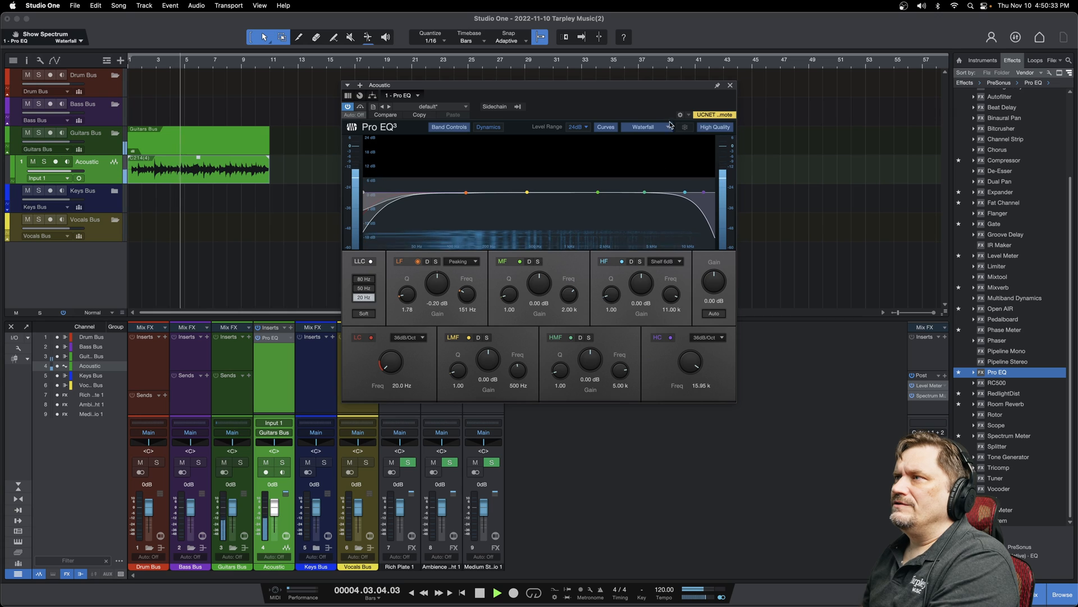
pyautogui.click(647, 127)
pyautogui.click(659, 152)
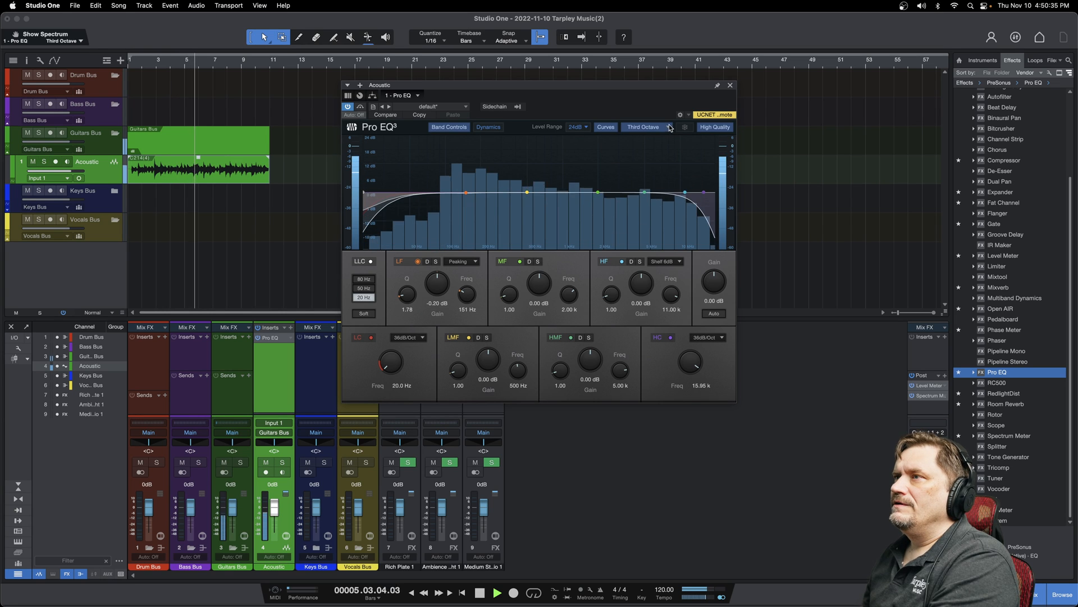
pyautogui.click(647, 127)
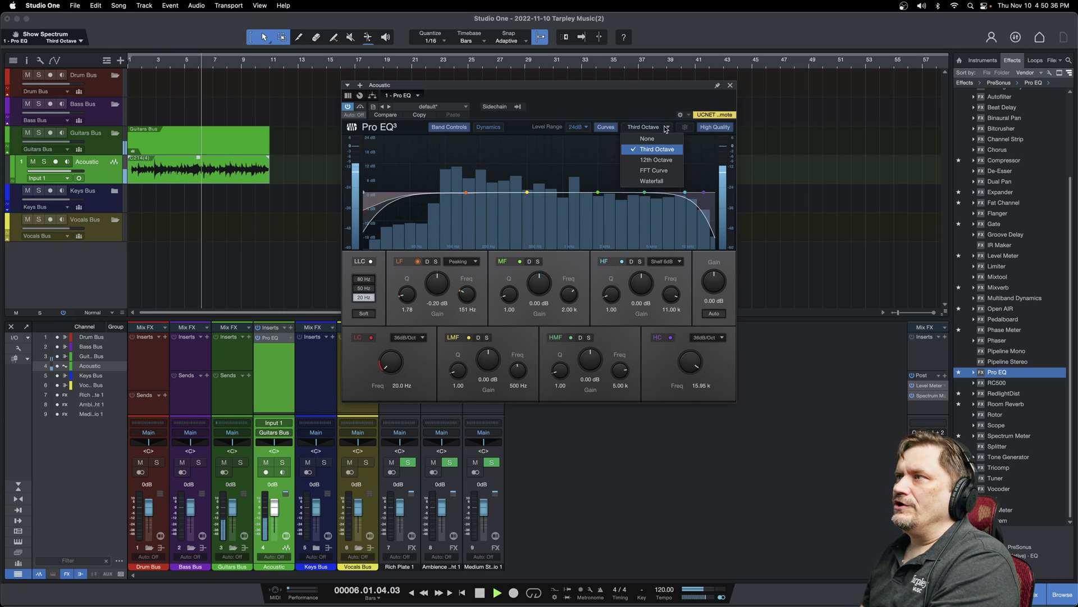
pyautogui.click(659, 160)
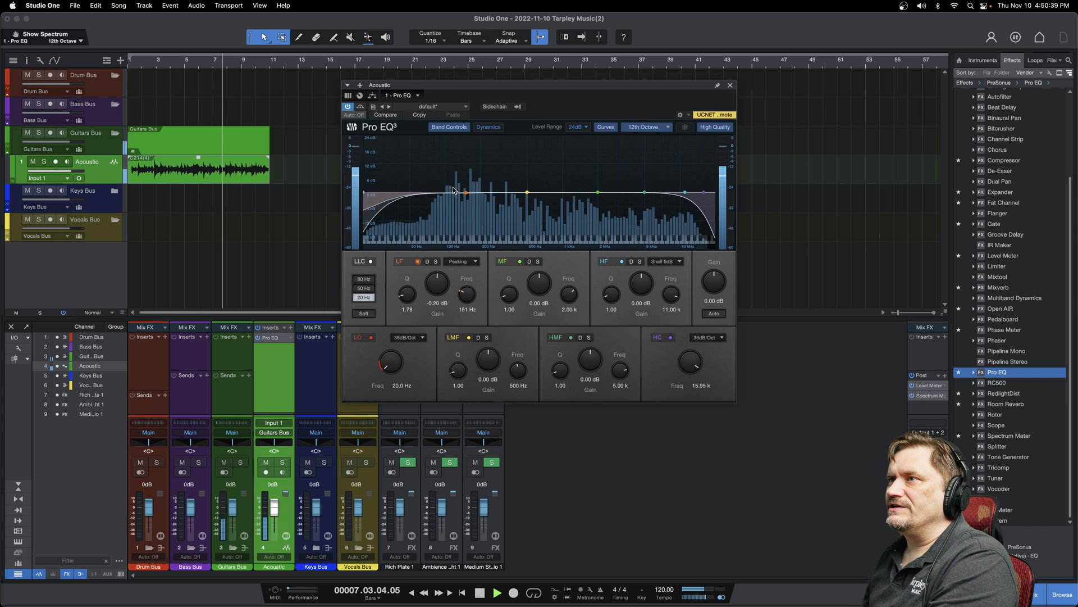
# - Cut the low mids −3.37 dB at 682 Hz and gently boost the lows, mids near 1.8 kHz and high mids near 4 kHz
pyautogui.moveTo(527, 193)
pyautogui.mouseDown()
pyautogui.moveTo(501, 169)
pyautogui.moveTo(544, 203)
pyautogui.mouseUp()
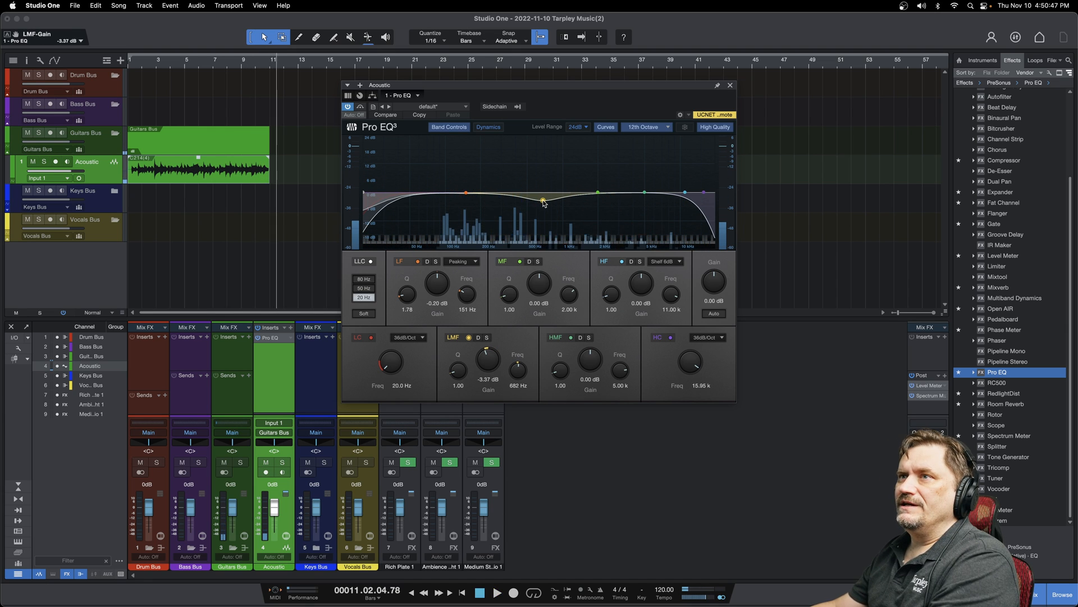
pyautogui.press('space')
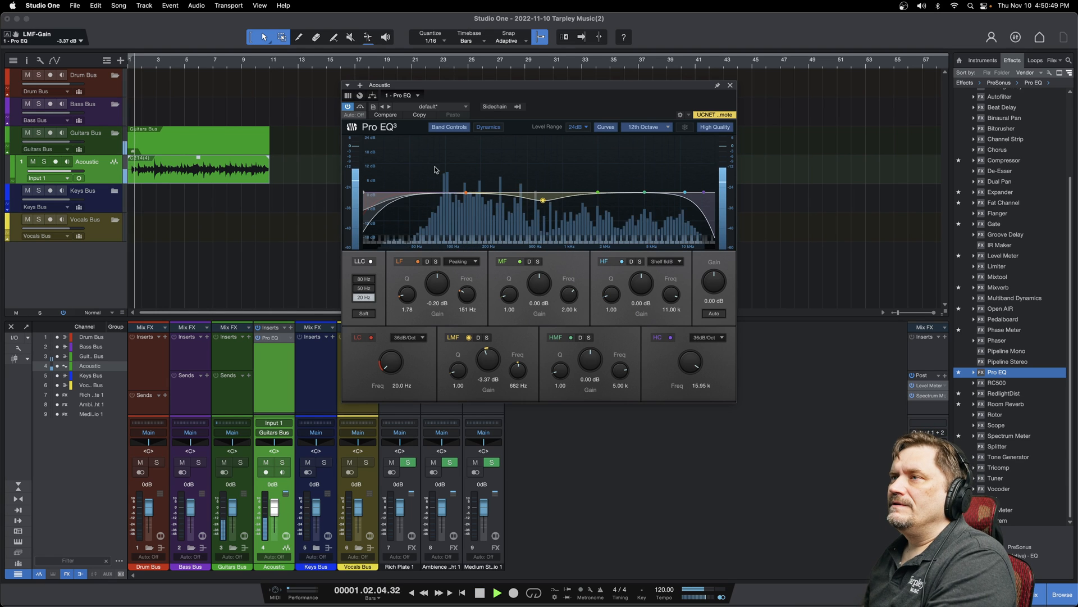
pyautogui.moveTo(462, 191)
pyautogui.mouseDown()
pyautogui.moveTo(464, 180)
pyautogui.moveTo(485, 187)
pyautogui.mouseUp()
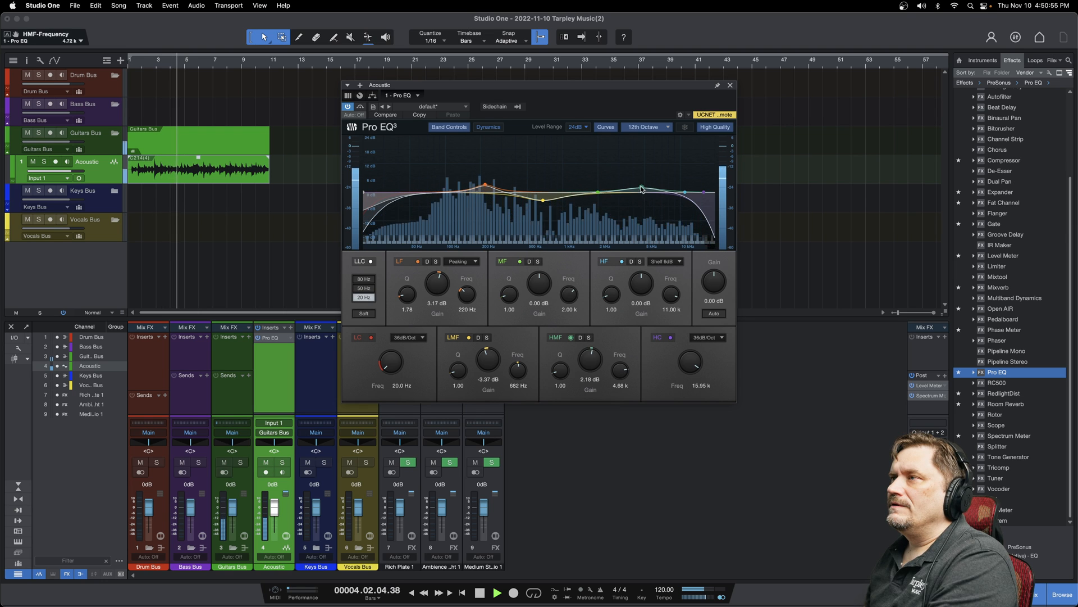
pyautogui.moveTo(645, 192)
pyautogui.mouseDown()
pyautogui.moveTo(625, 178)
pyautogui.moveTo(637, 182)
pyautogui.mouseUp()
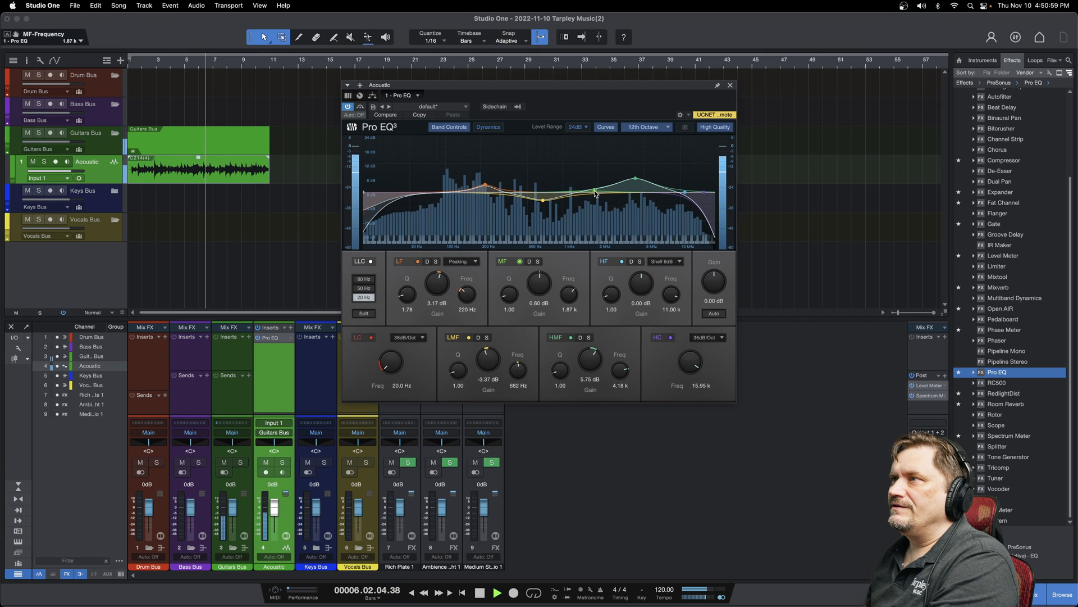
pyautogui.moveTo(597, 195); pyautogui.dragTo(593, 190)
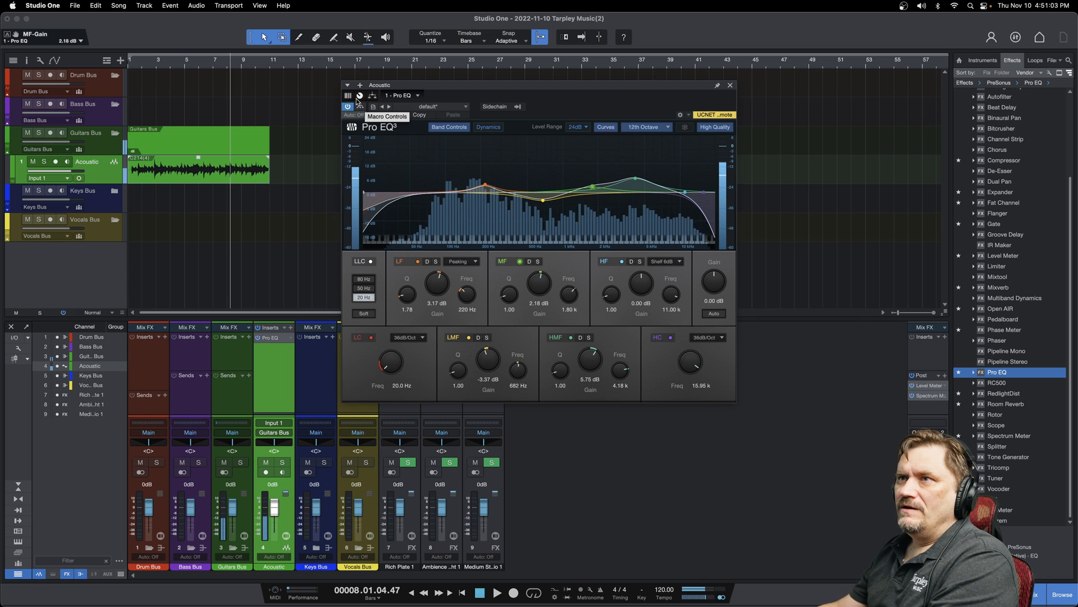
pyautogui.press('space')
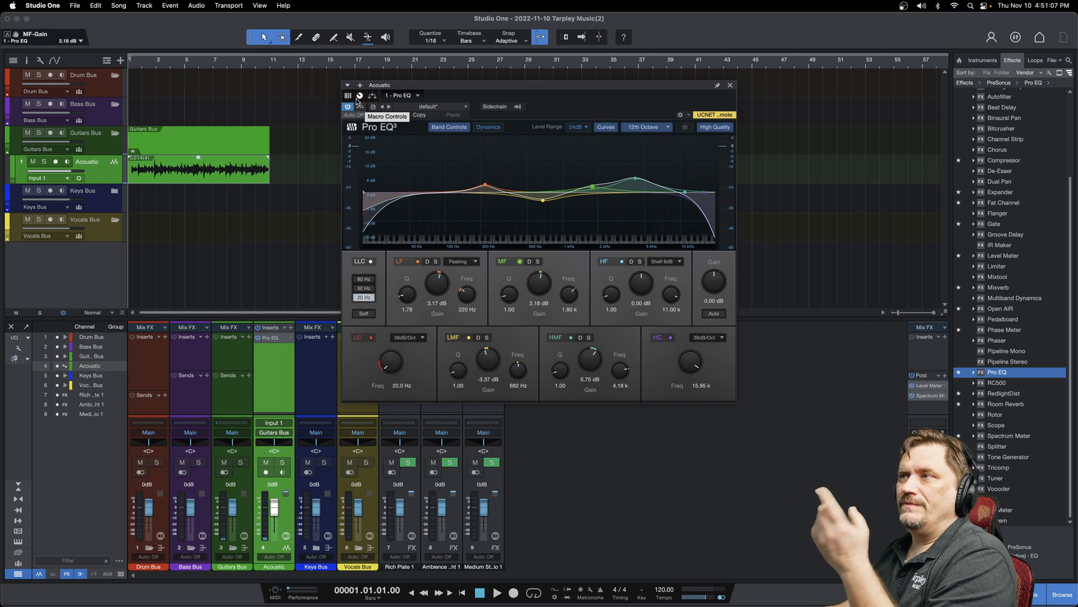
pyautogui.press('space')
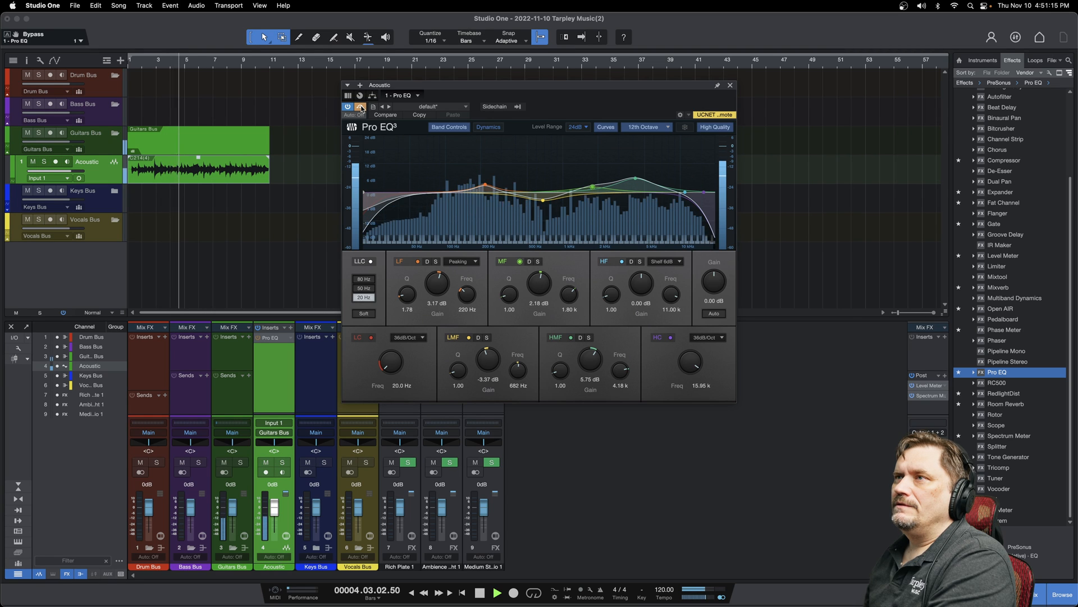
# - Bypass the EQ in and out to A/B the shaped guitar, then stop playback at the song start
pyautogui.click(360, 107)
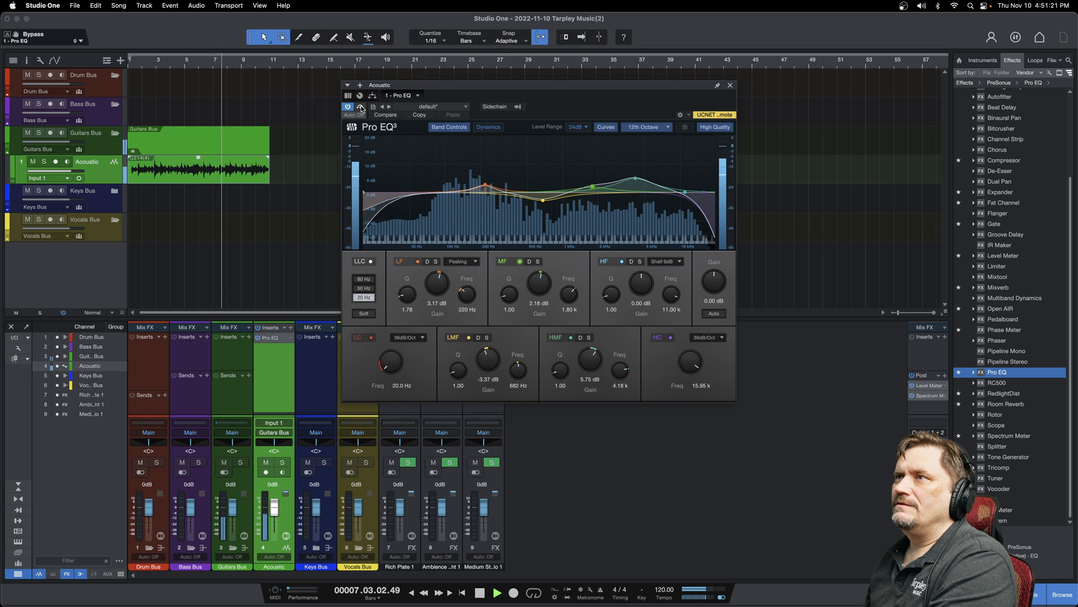
pyautogui.click(360, 106)
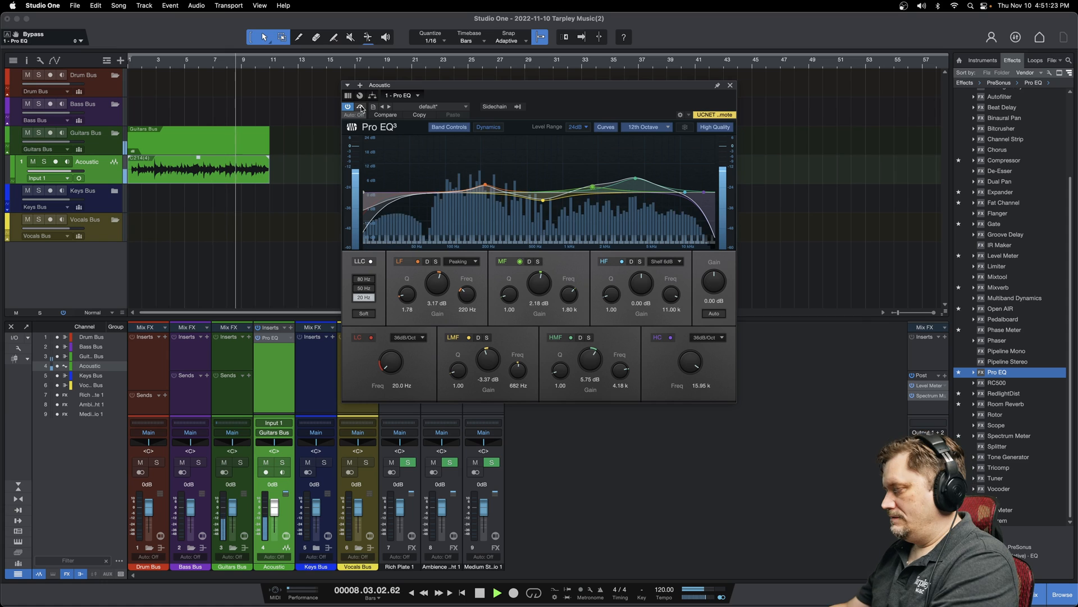
pyautogui.click(360, 107)
pyautogui.press('space')
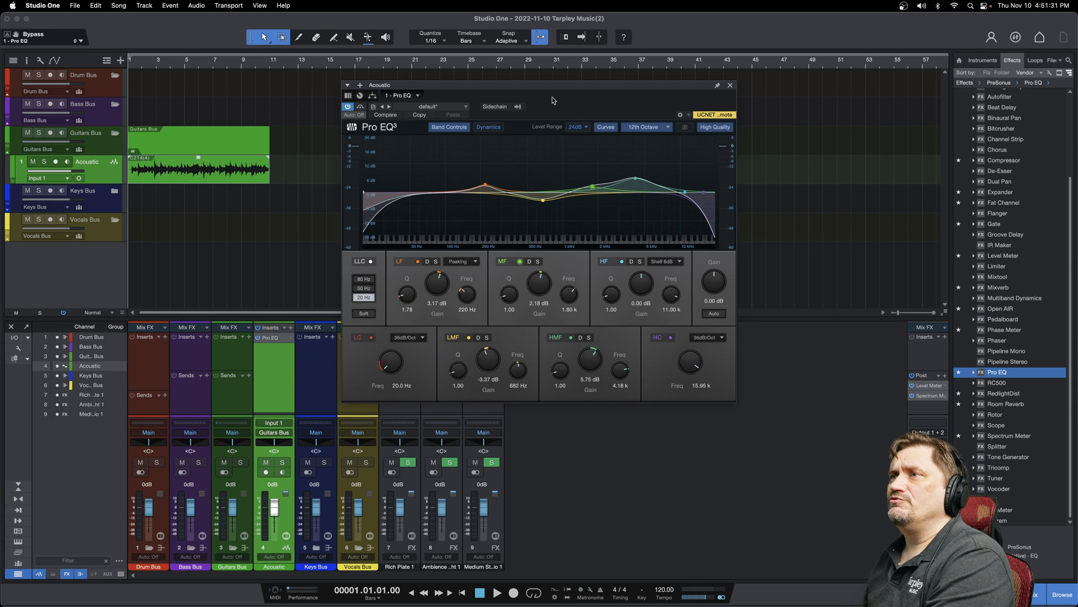
# - Load the 'default' preset from the preset list to return every band to 0 dB flat
pyautogui.click(468, 106)
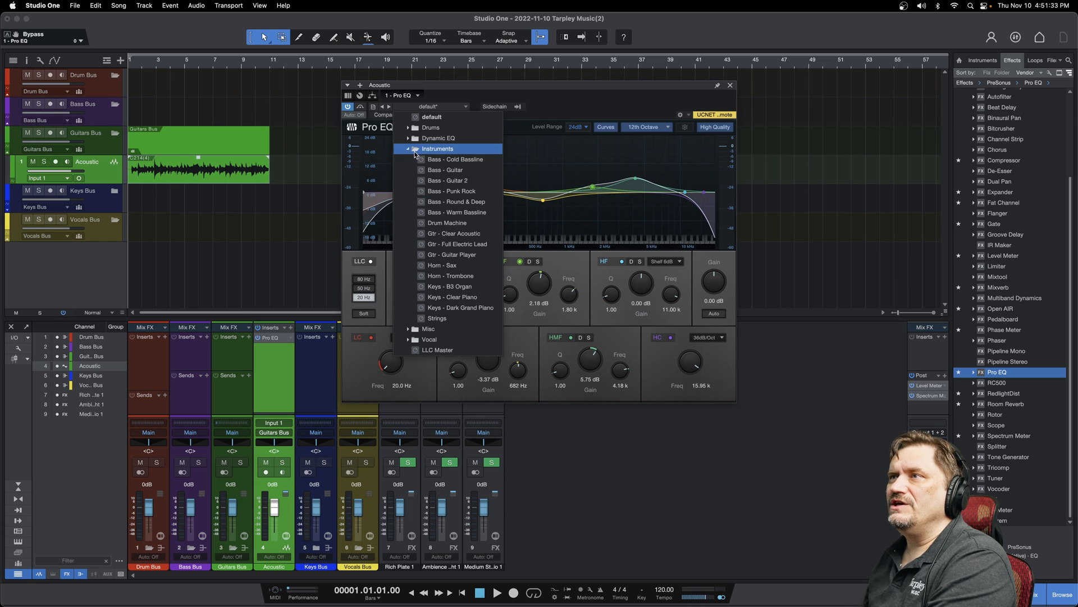
pyautogui.click(409, 150)
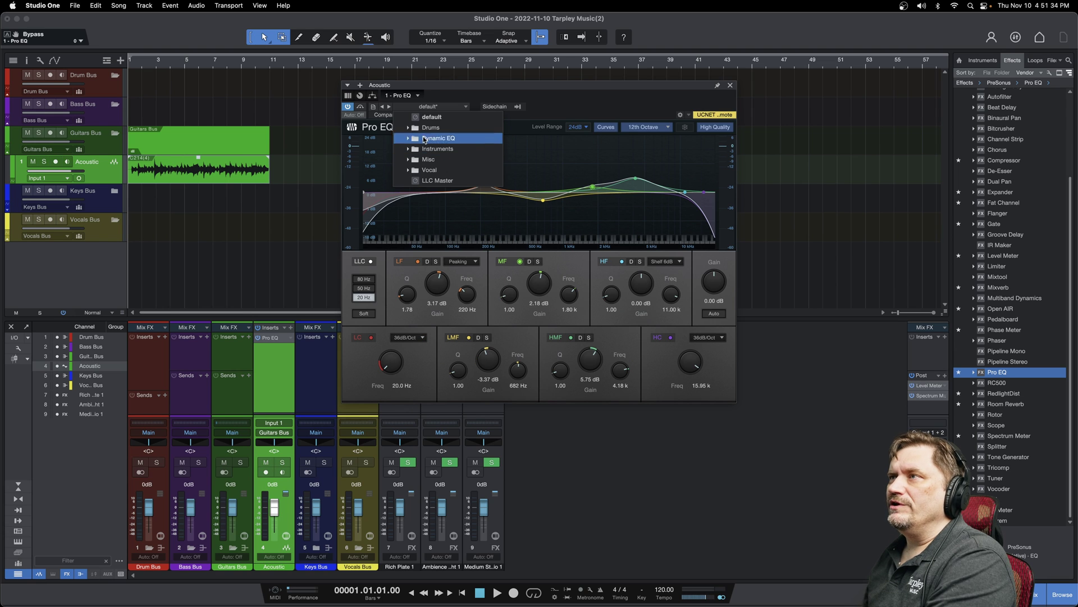
pyautogui.click(457, 119)
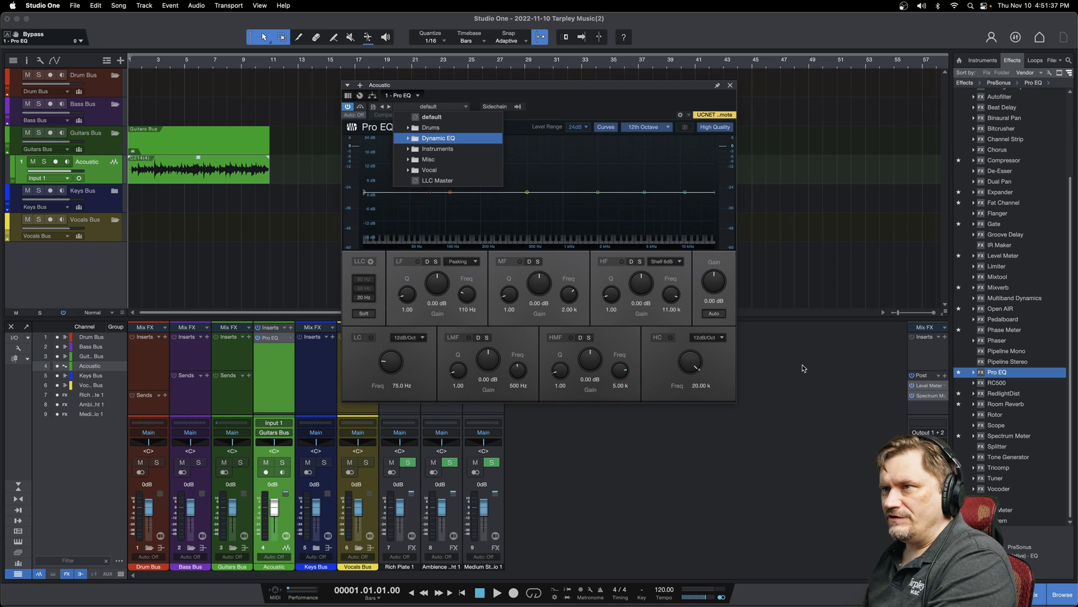